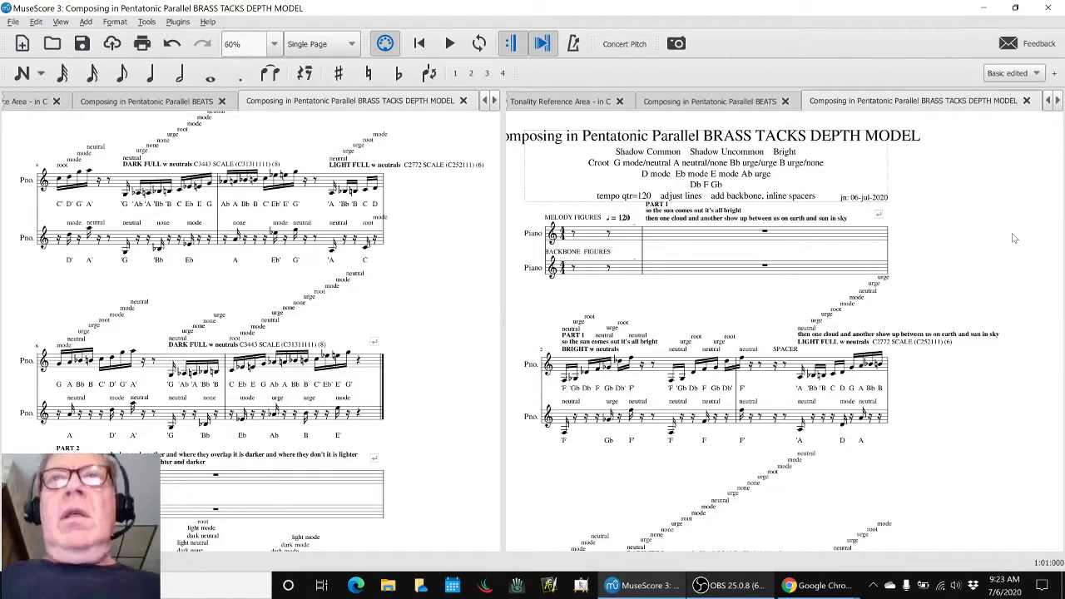
Step: Play the BRASS TACKS DEPTH MODEL score from measure 3, stop it, and scroll back to the title
left_click(564, 432)
key("n")
key("space")
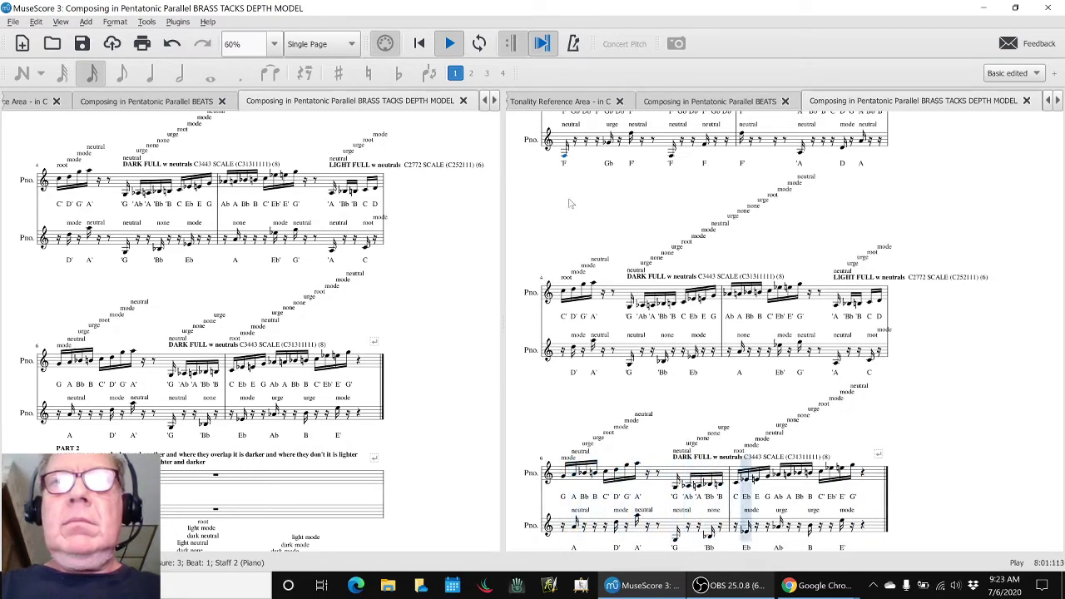
key("space")
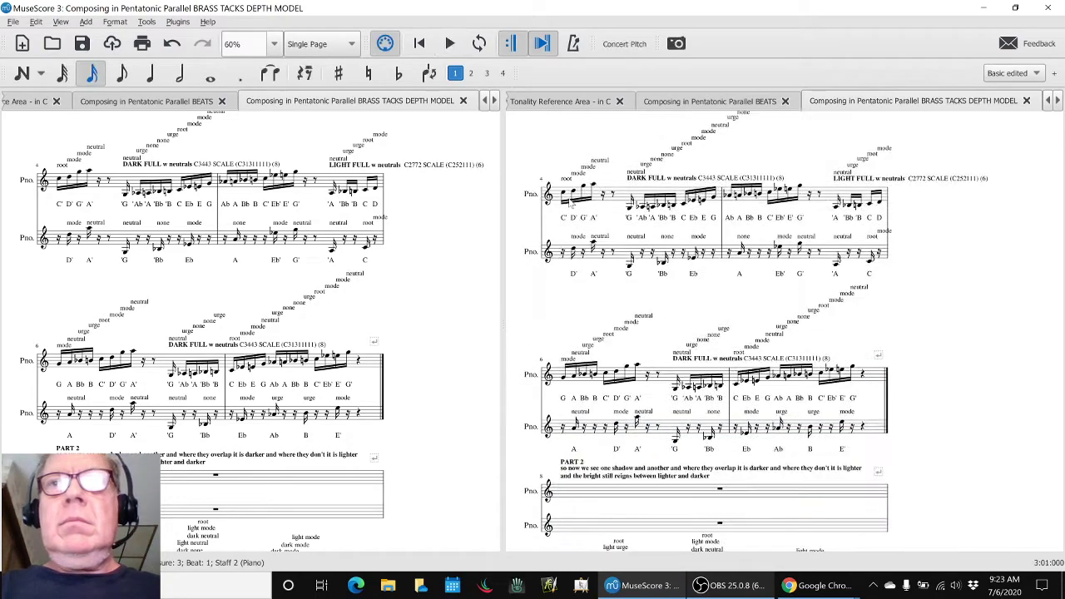
scroll(564, 303, "up", 6)
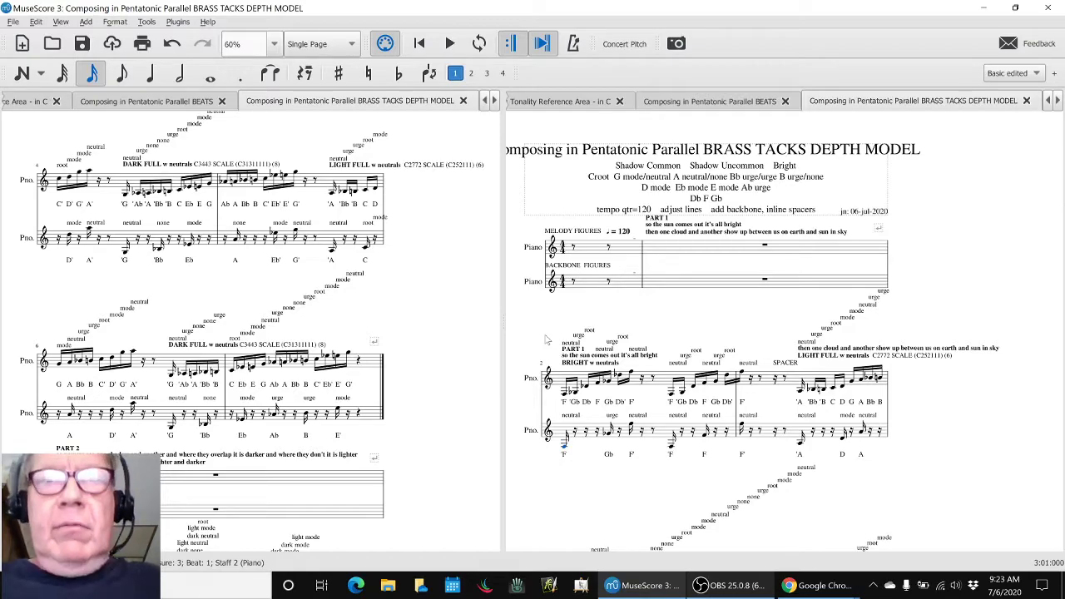
Step: Bring up the recording software window, hide it again, and bring up the list of open windows
key("alt+Tab")
key("alt+Tab")
key("alt+Tab")
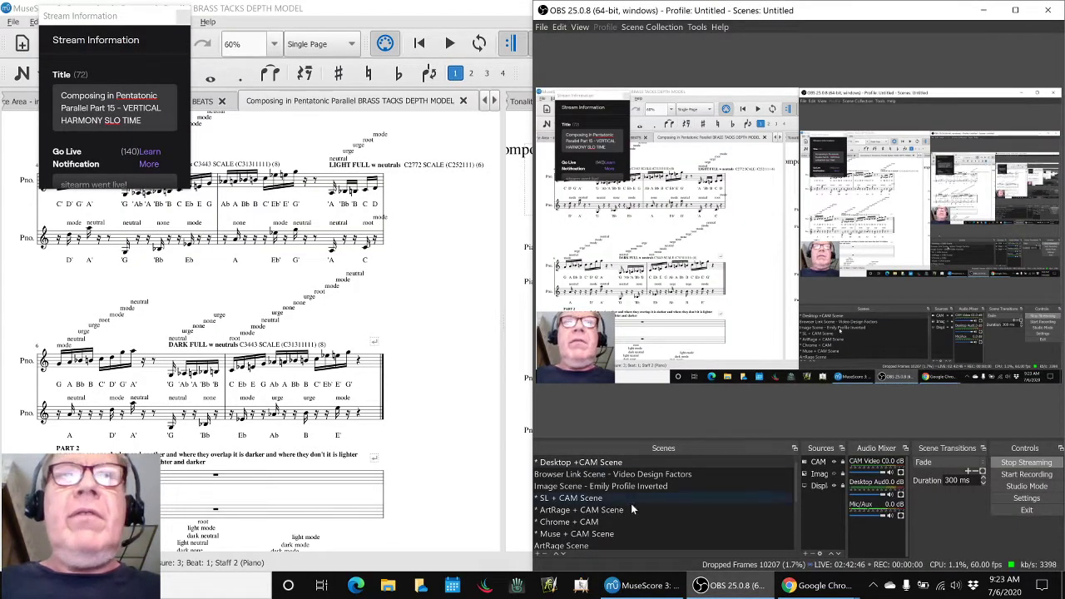
left_click(727, 589)
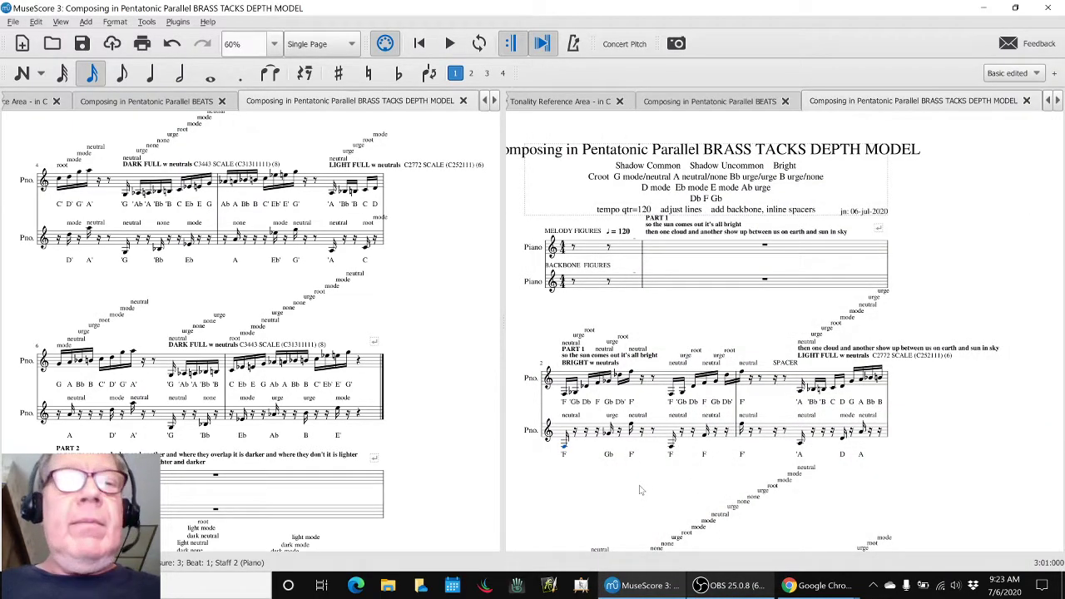
key("alt+Tab")
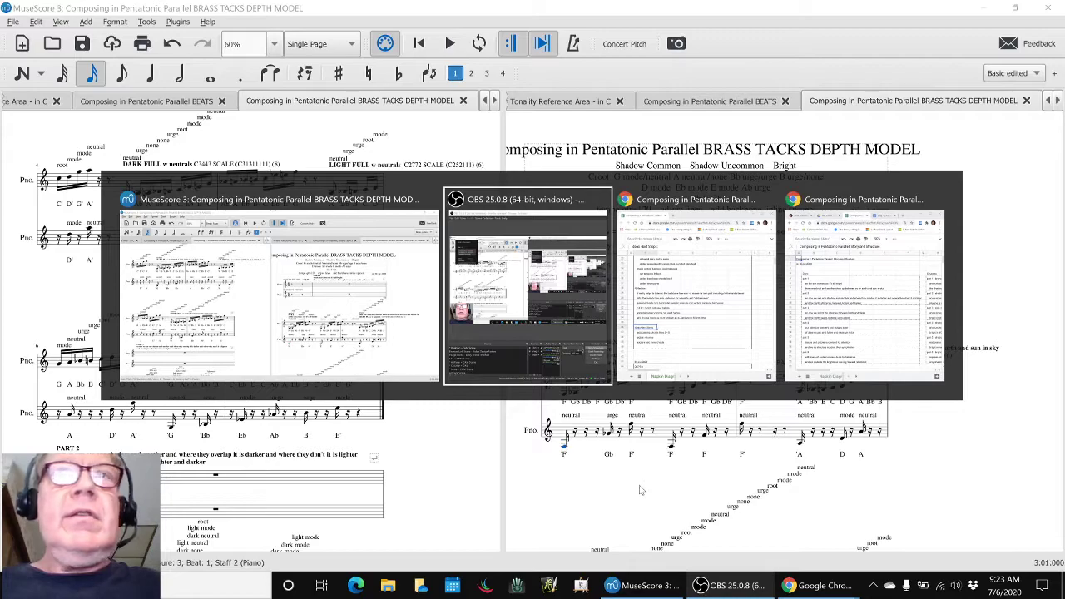
Step: Read the 06-Jul-2020 log entries in cells B7, B9, B10, B15 and B20
key("alt+Tab")
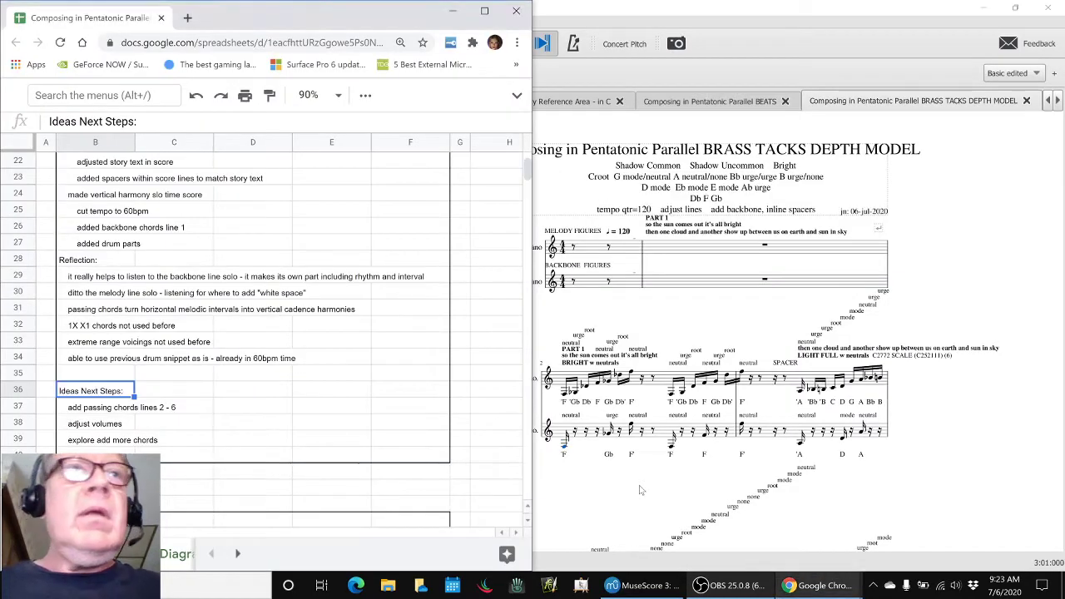
scroll(301, 347, "up", 7)
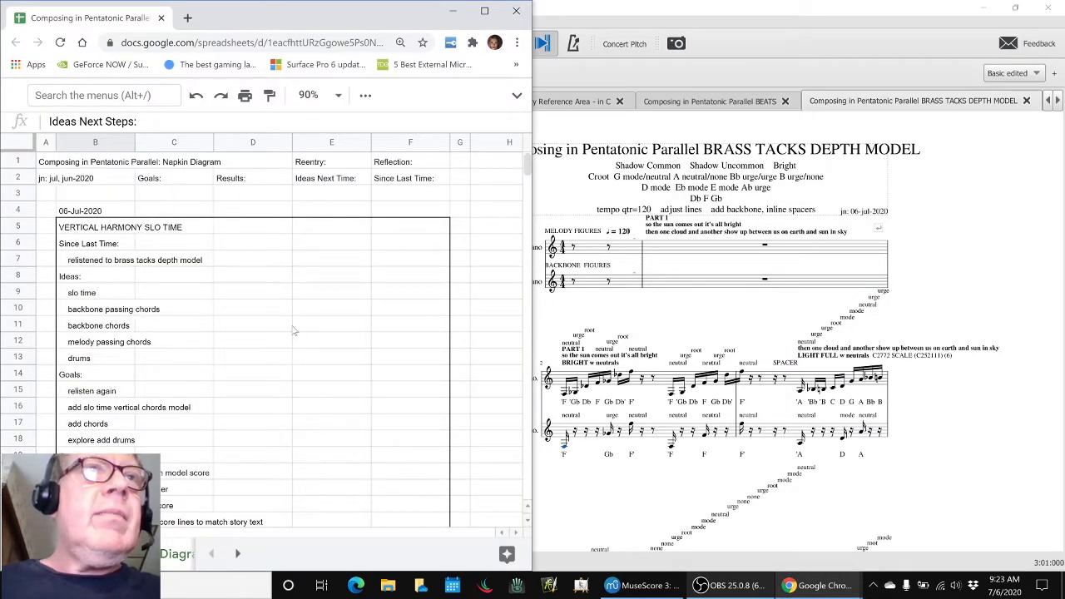
left_click(81, 264)
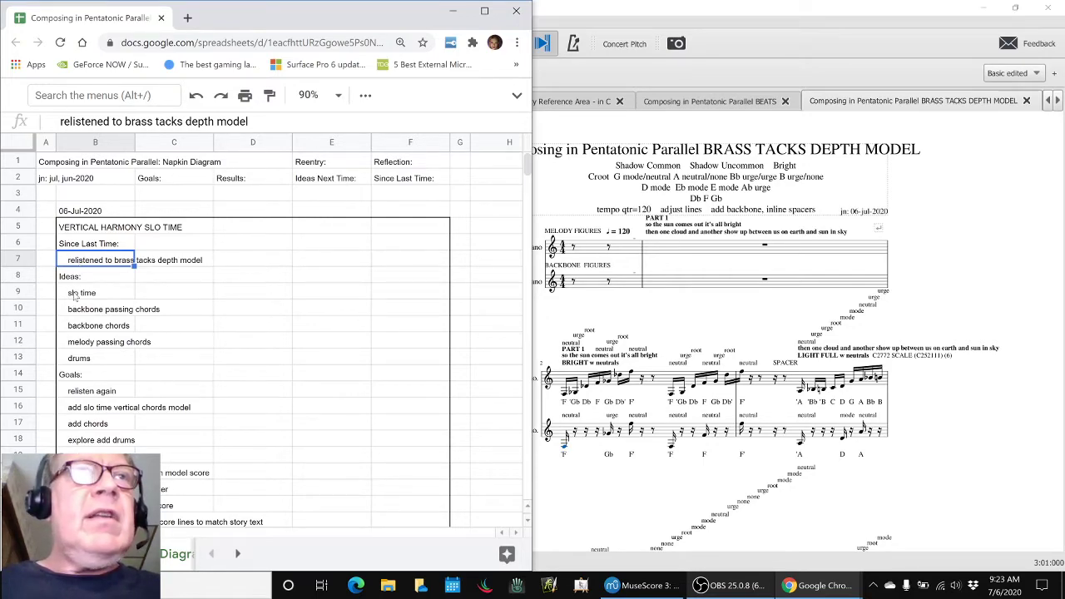
left_click(74, 297)
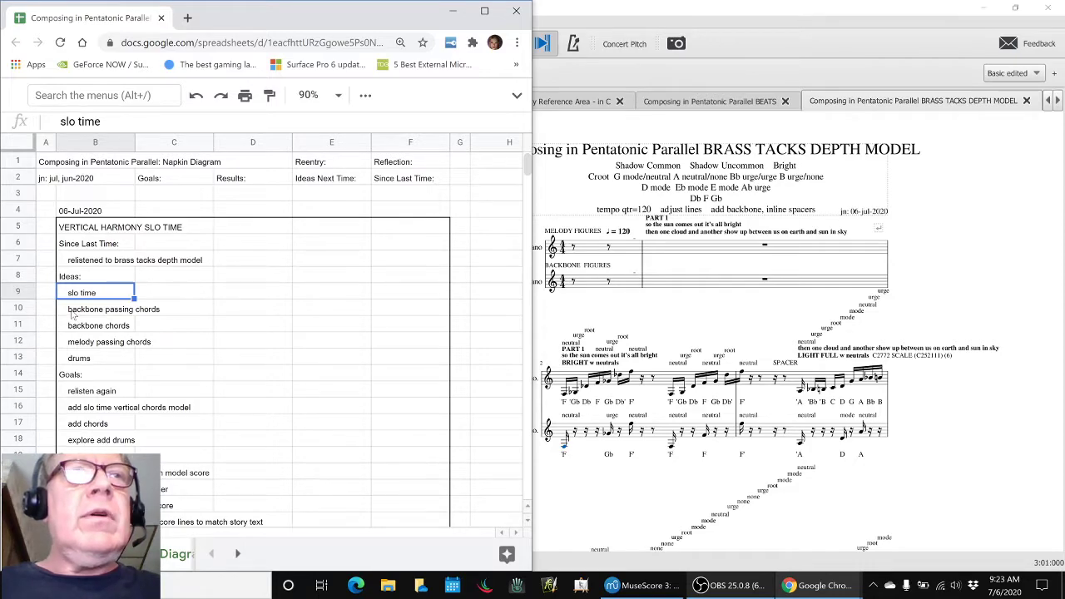
left_click(73, 314)
scroll(101, 362, "down", 3)
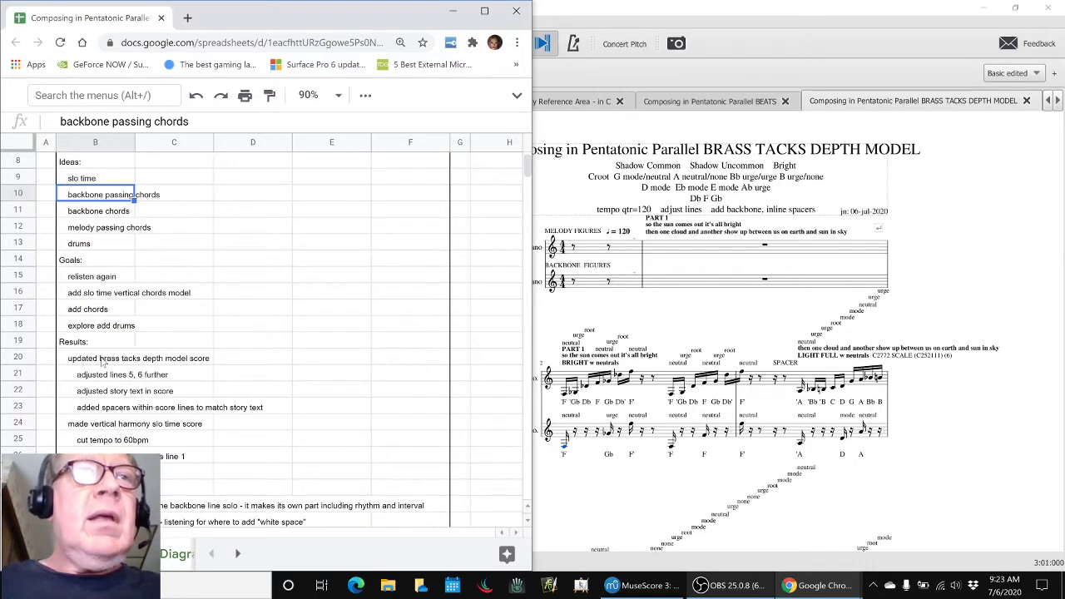
left_click(103, 281)
scroll(94, 320, "down", 3)
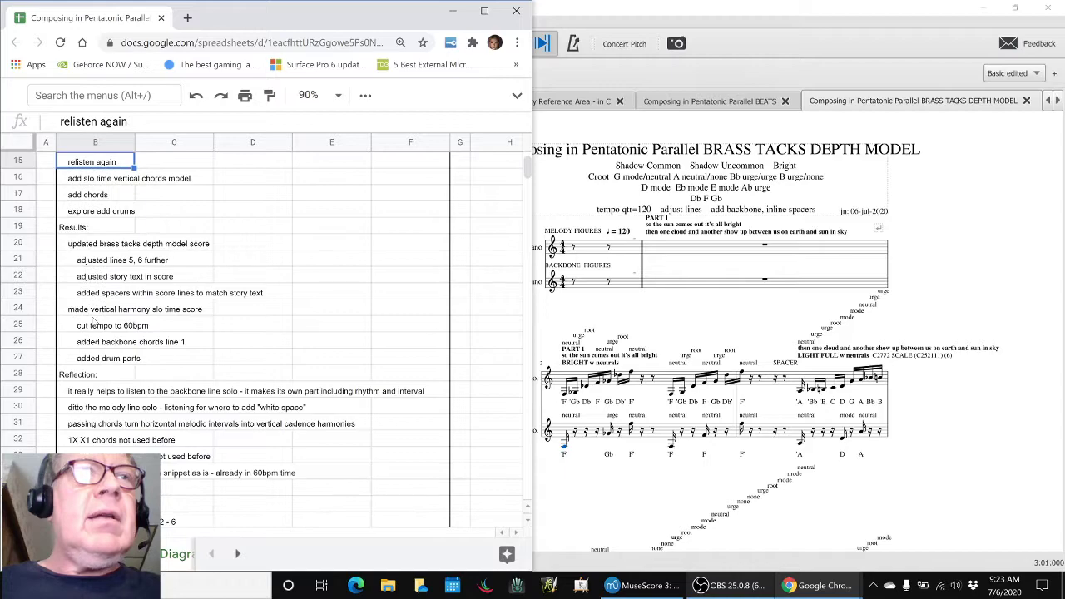
left_click(104, 242)
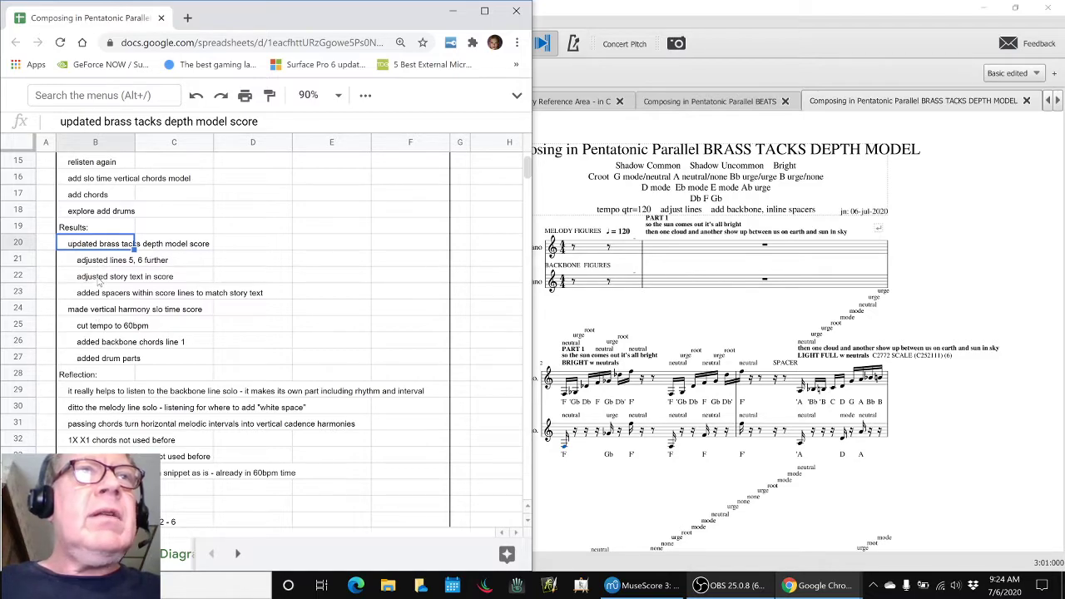
Step: Back in the score, check the piano channels in the Mixer, then play from measure 3
left_click(1001, 268)
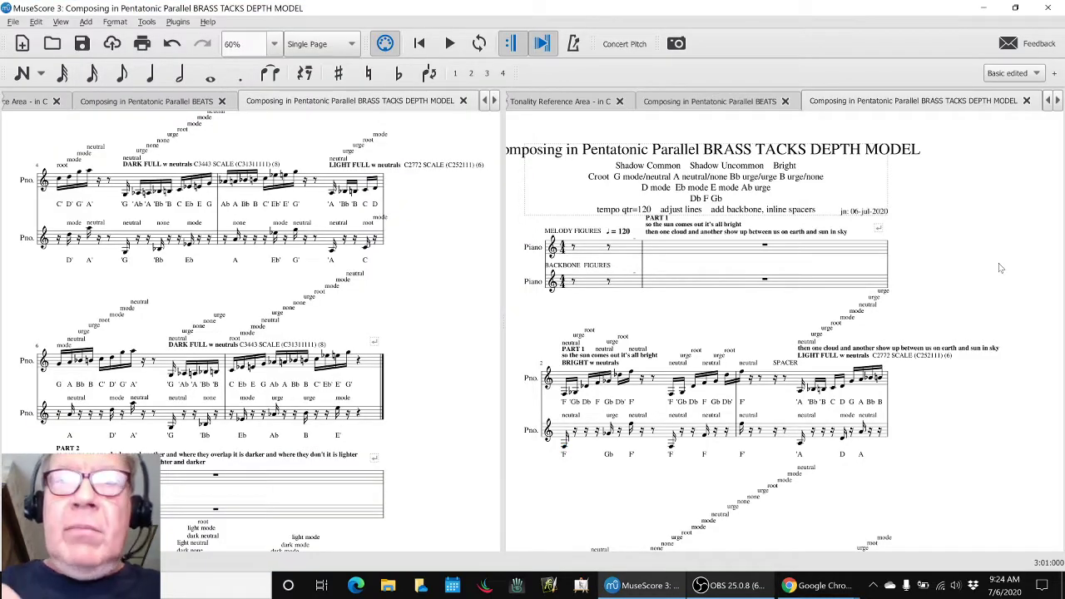
key("F10")
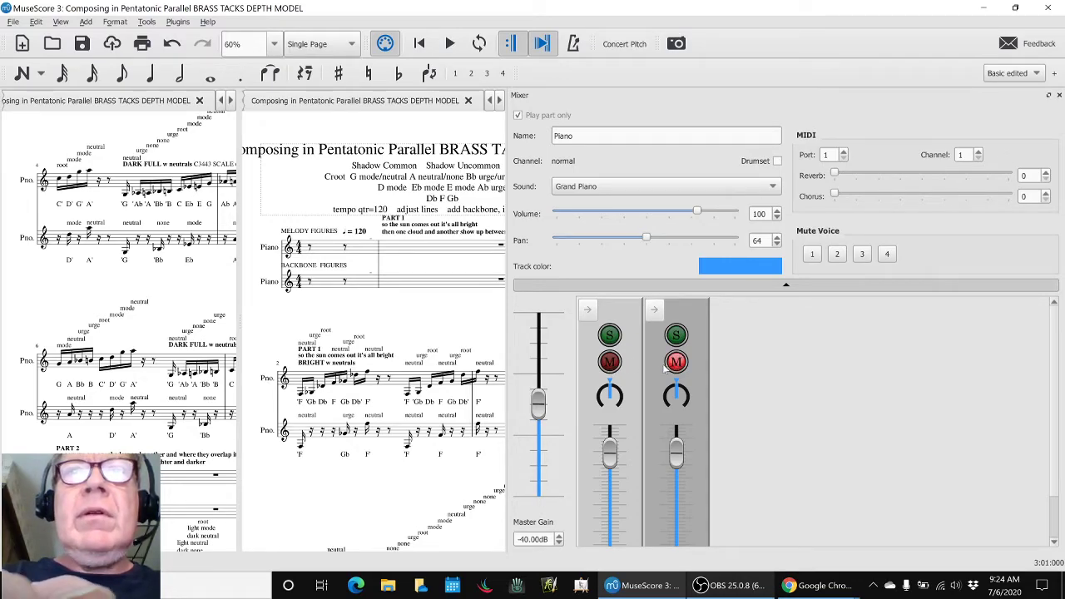
key("F10")
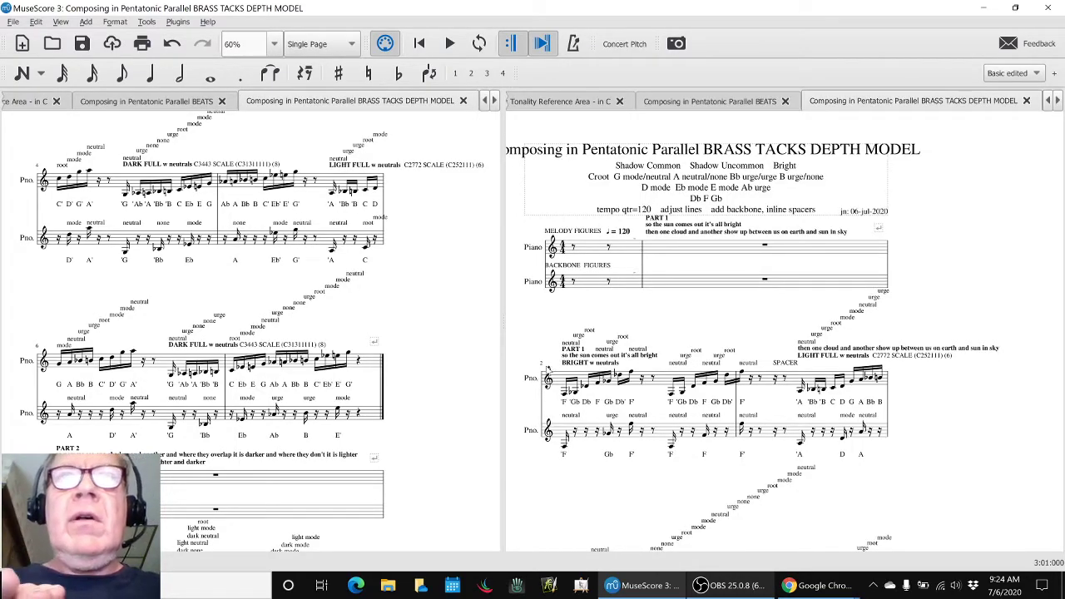
key("n")
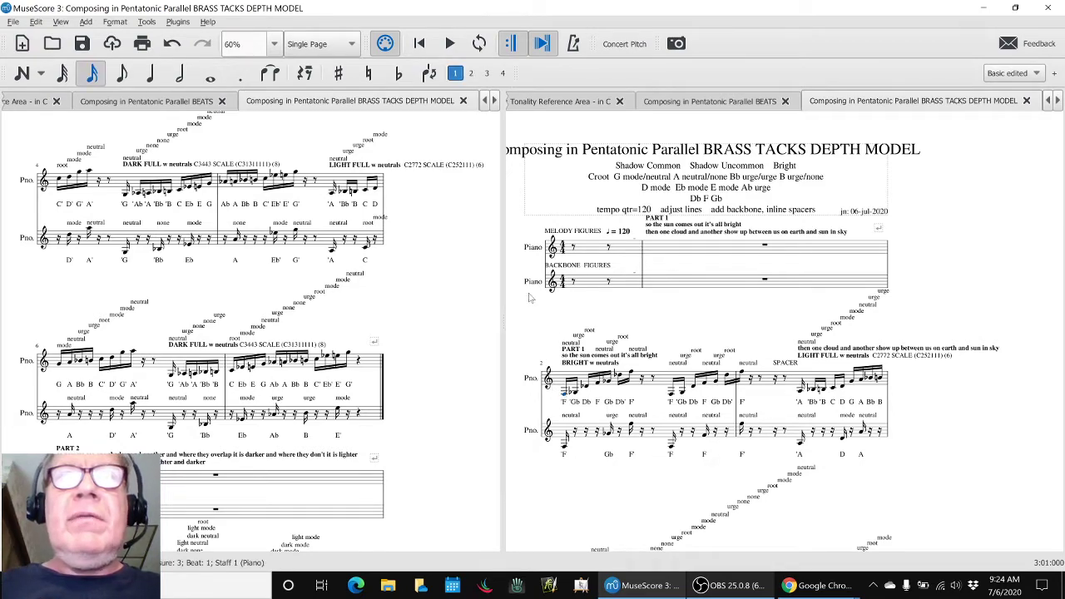
key("space")
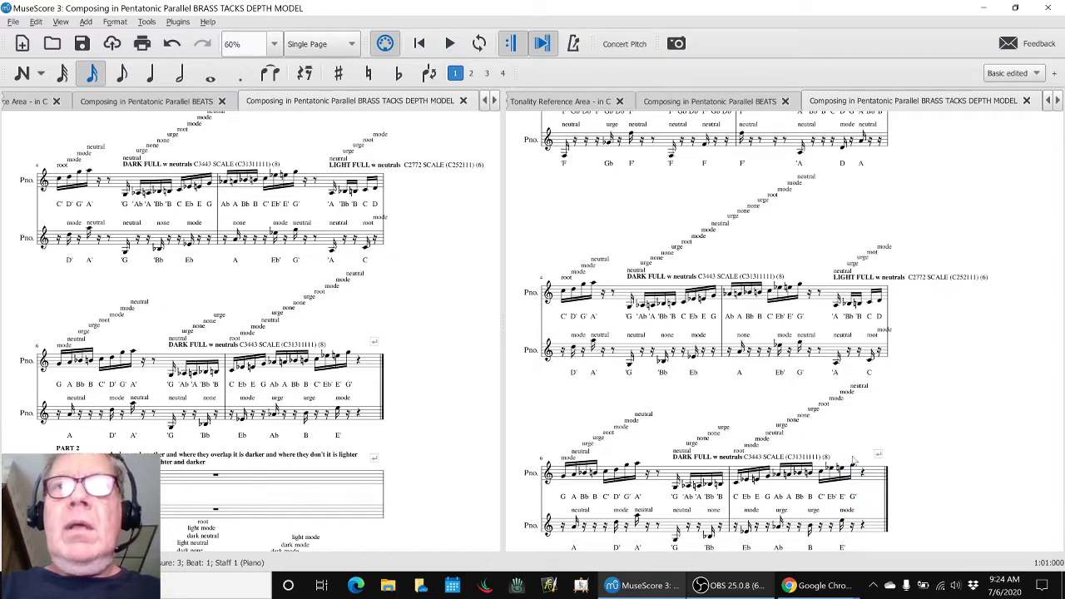
Step: Look over the SPACER text and both Part 1 story lines, then open the Mixer
scroll(877, 391, "up", 3)
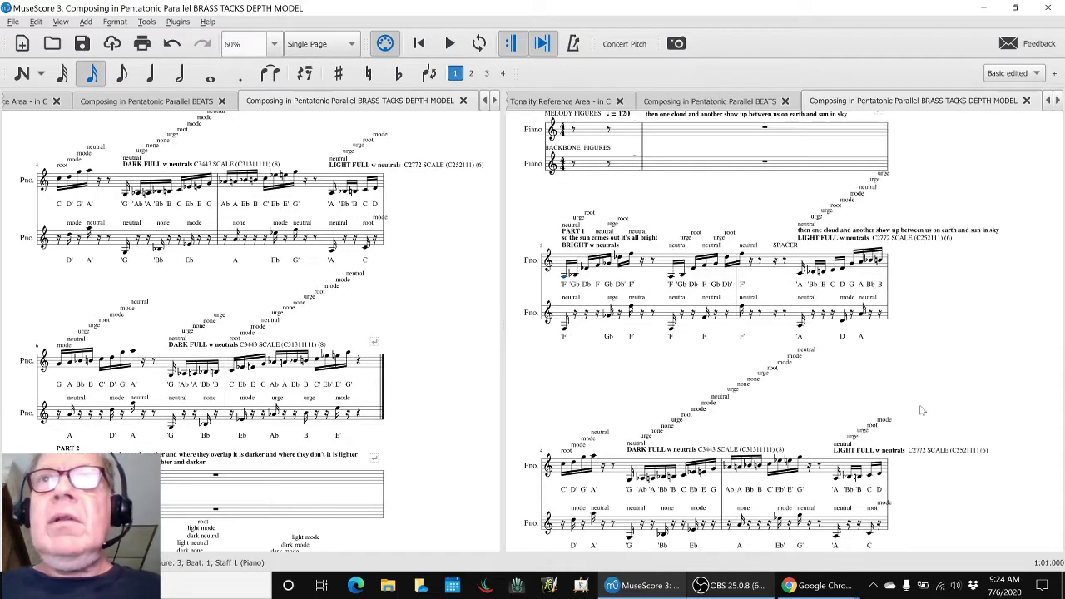
left_click(787, 247)
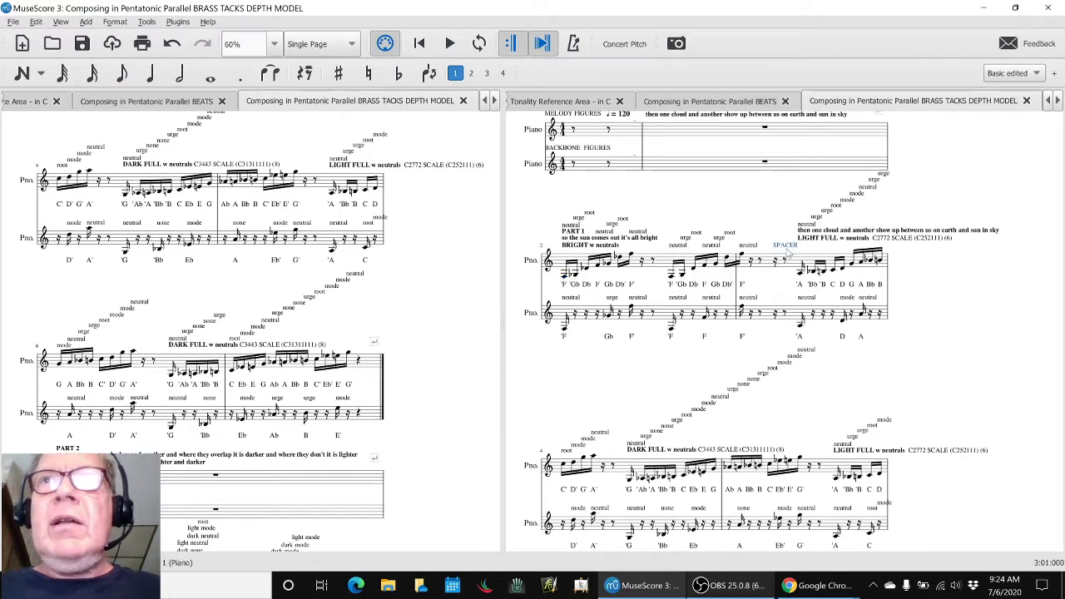
scroll(759, 285, "up", 2)
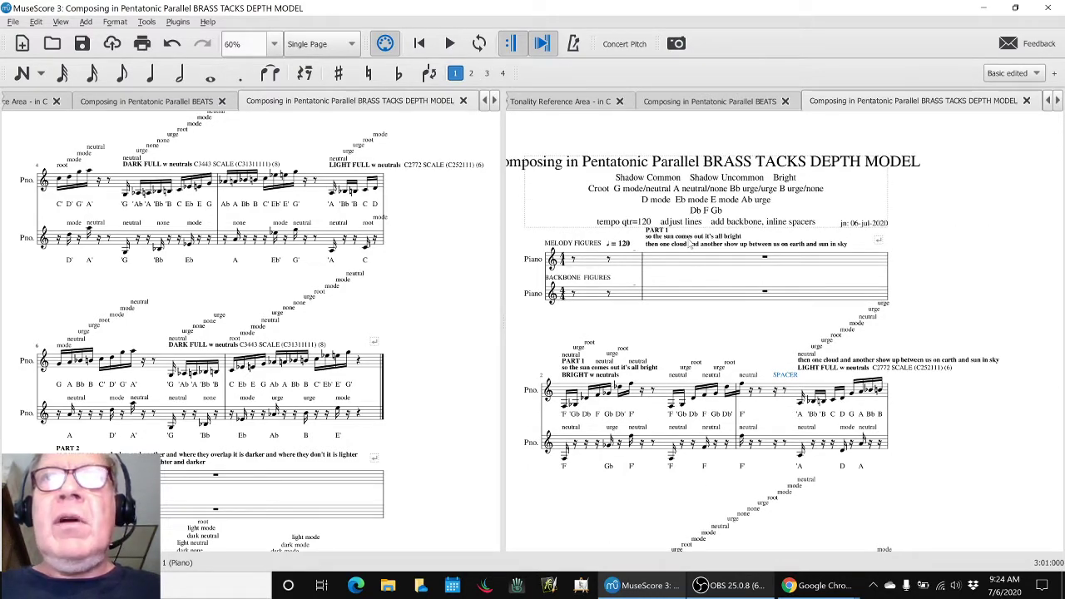
left_click(593, 369)
left_click(689, 247)
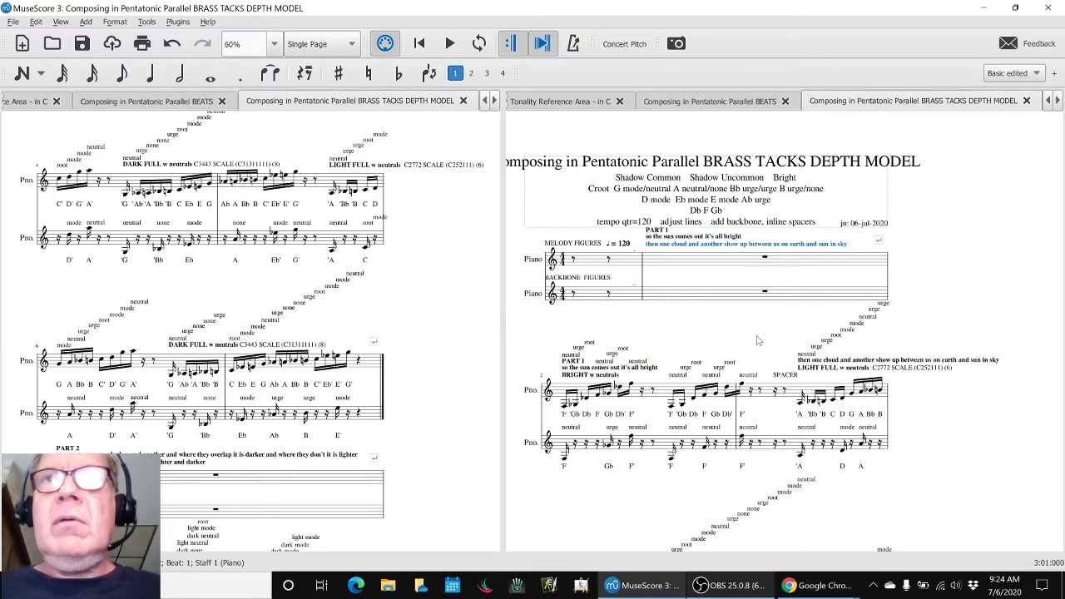
key("Escape")
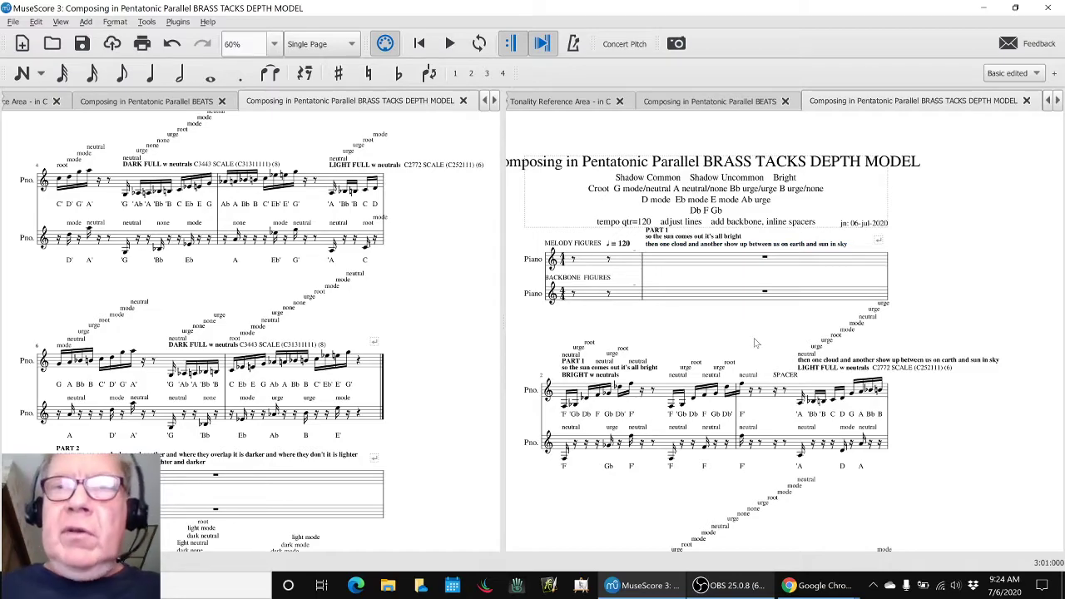
key("F10")
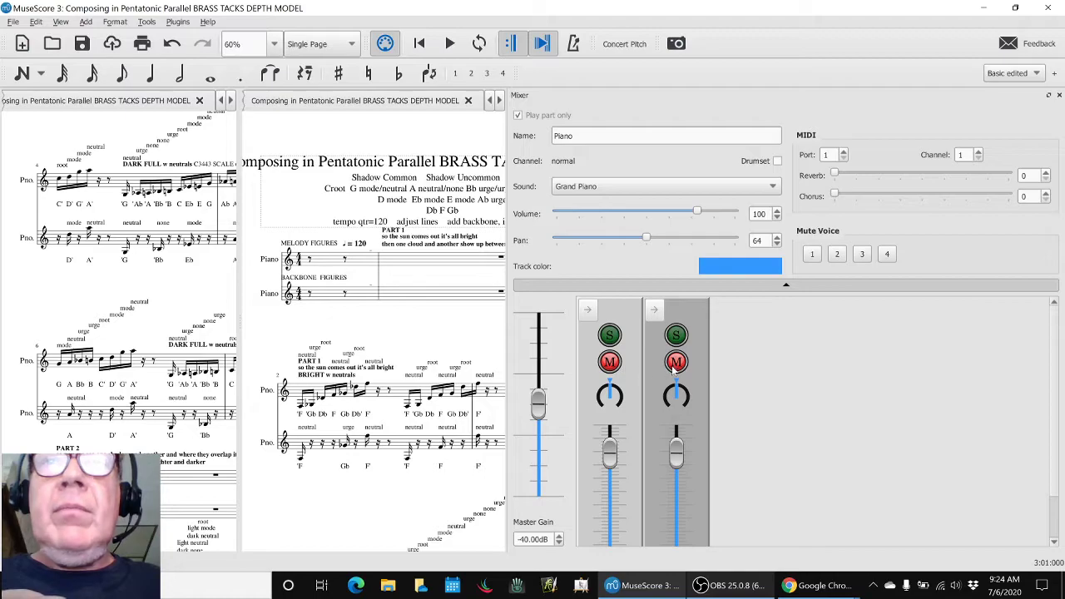
Step: Close the Mixer, play the score, recheck the Mixer, then switch to the Google Sheets log
key("F10")
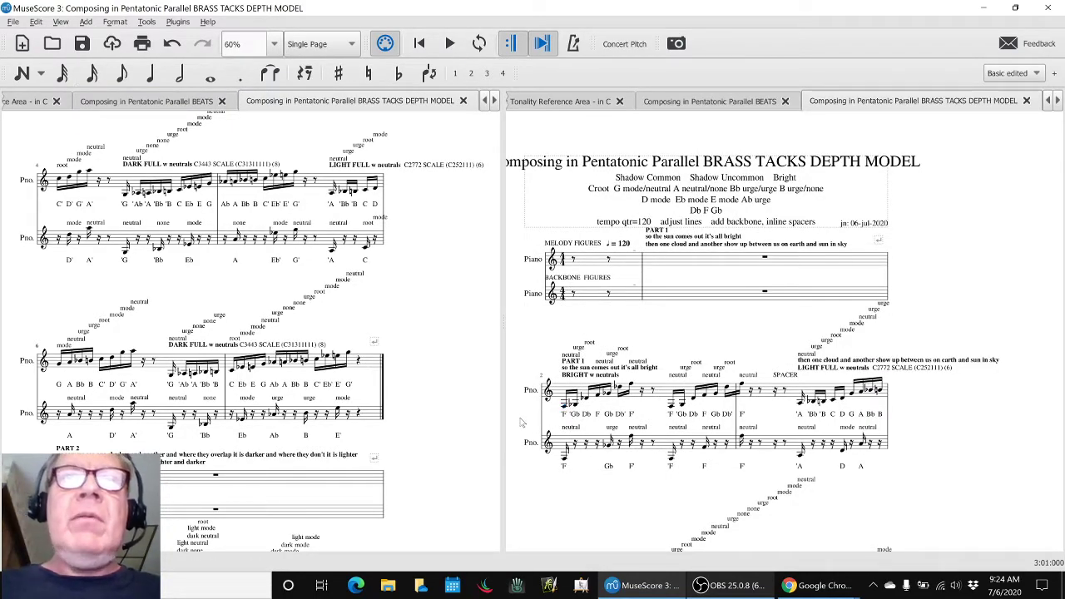
key("space")
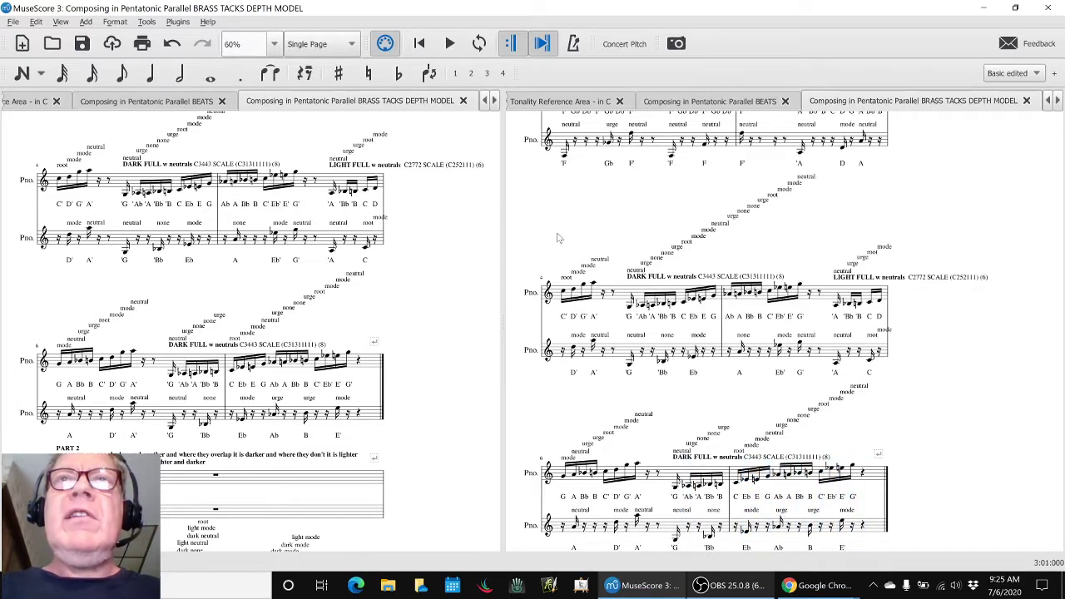
scroll(558, 239, "up", 3)
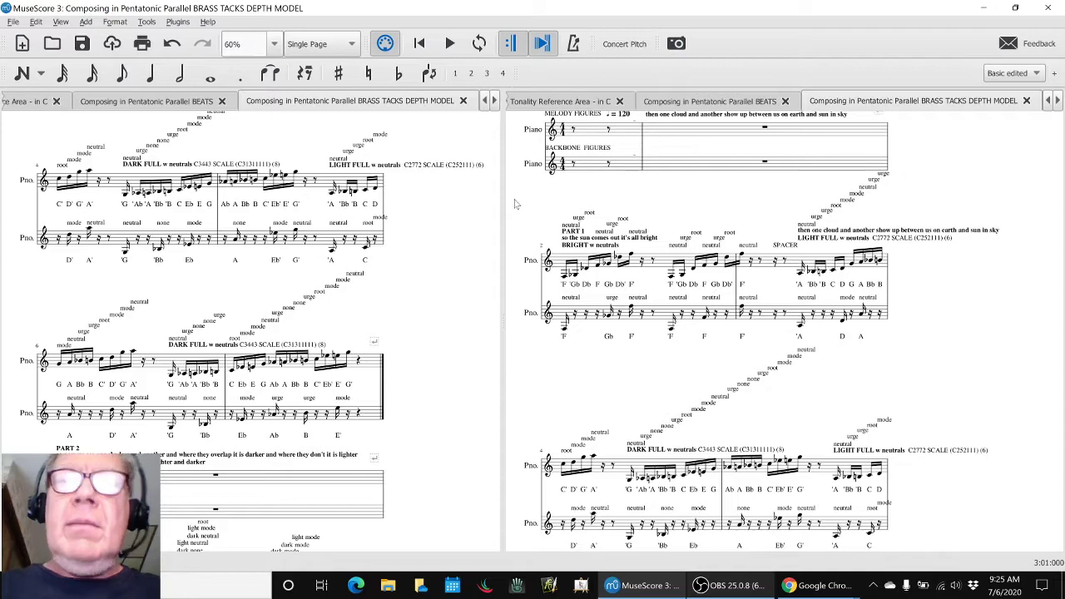
key("F10")
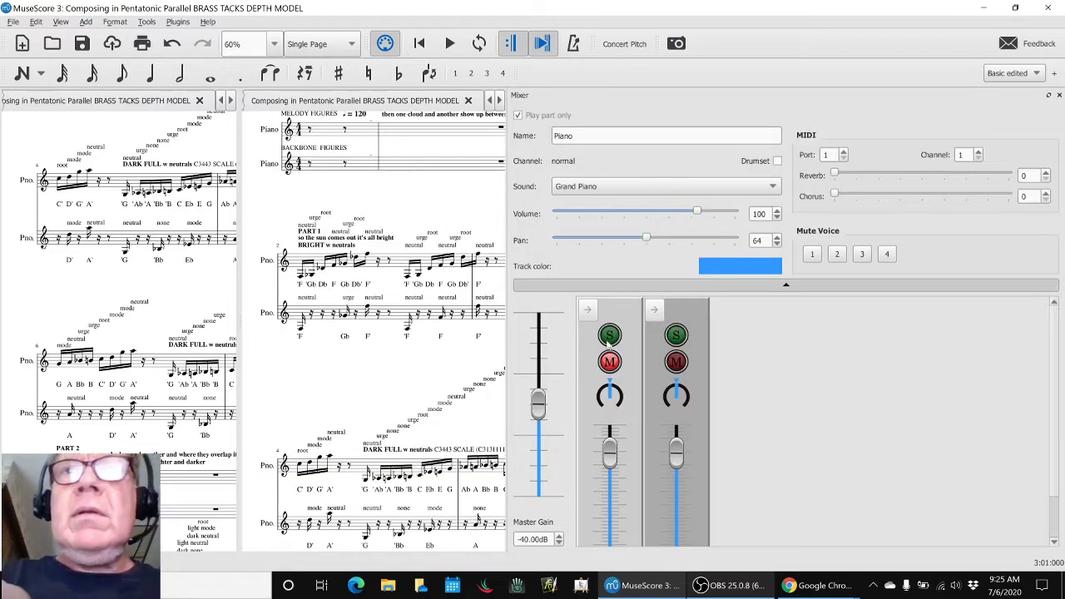
key("F10")
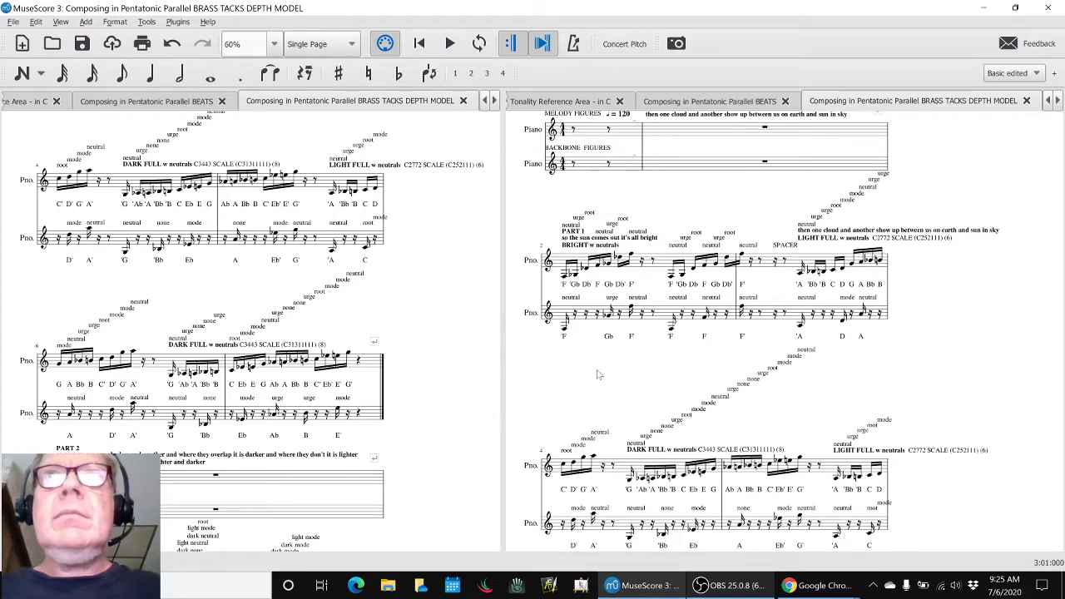
key("alt+Tab")
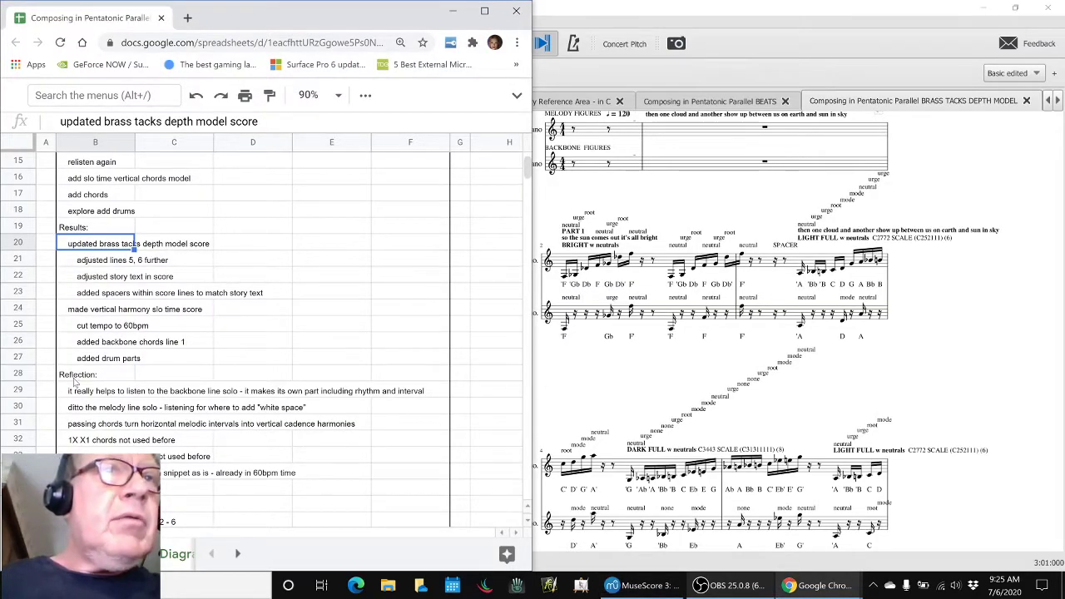
Step: Read the Reflection notes in rows 29 and 30 and the vertical harmony entry in B24
left_click(80, 396)
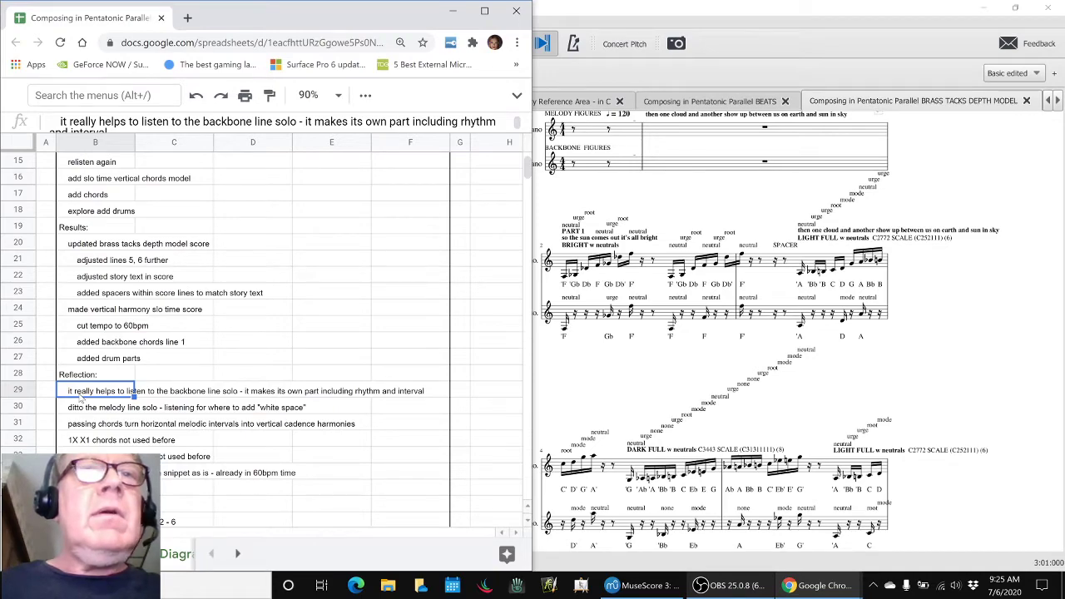
left_click(80, 406)
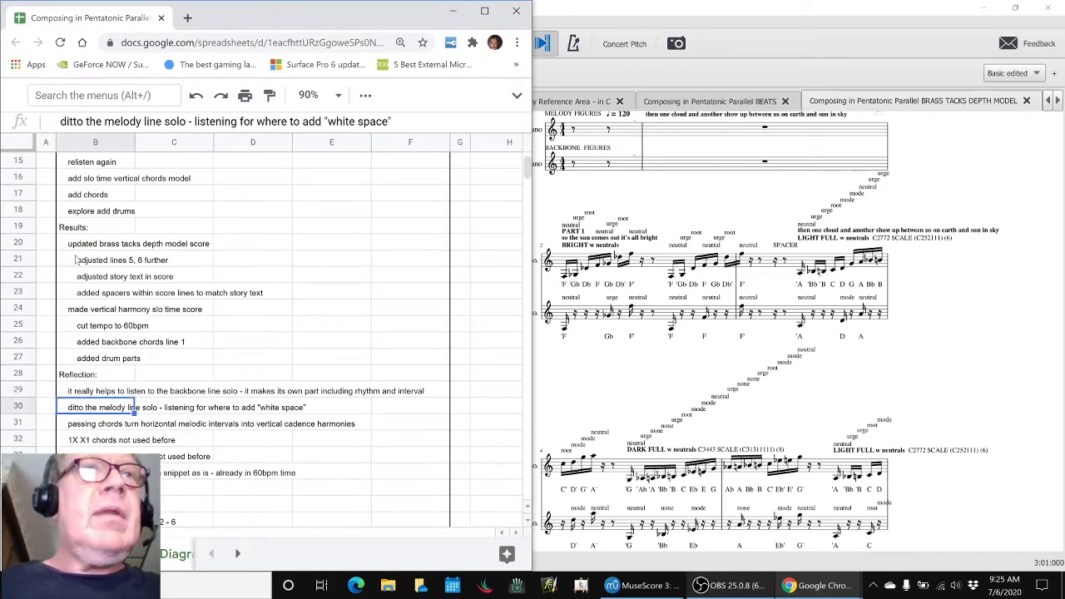
left_click(85, 309)
Step: Switch to the VERTICAL HARMONY SLO TIME score and select the BACKBONE PASSING CHORDS staff
left_click(964, 204)
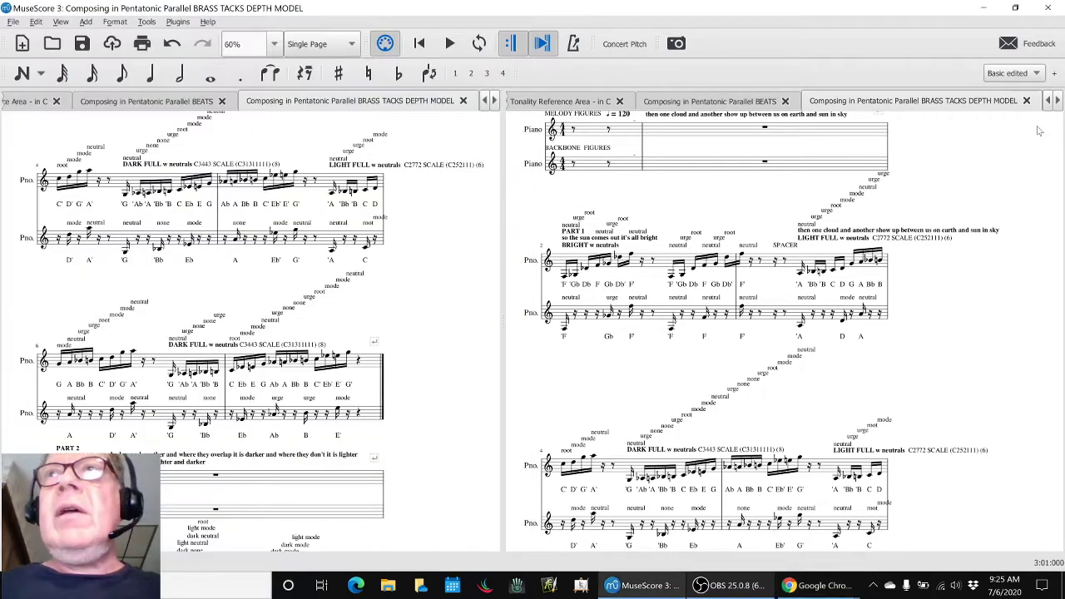
left_click(1057, 101)
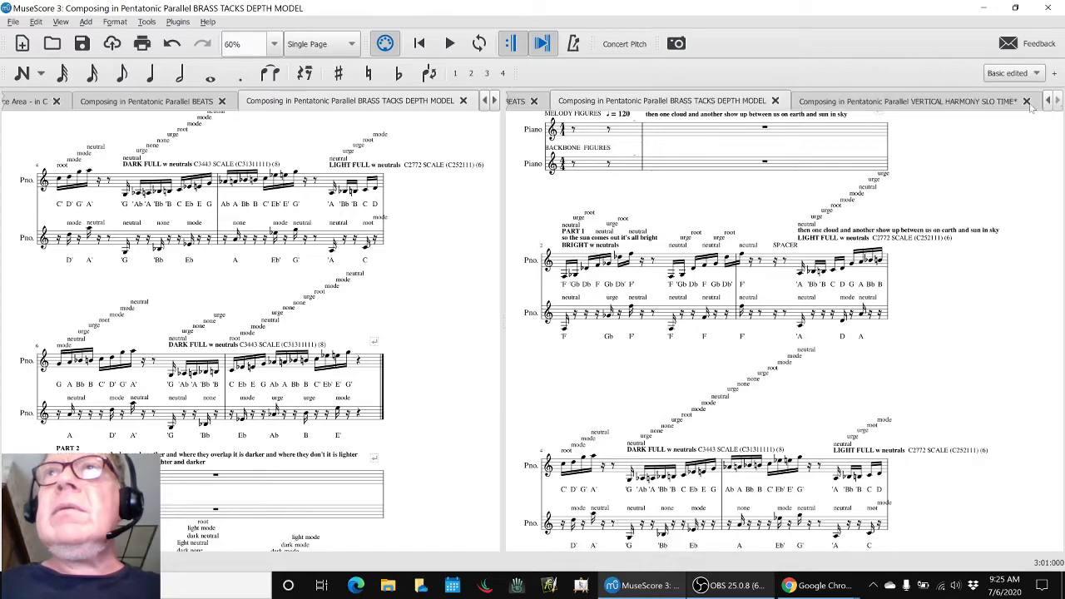
left_click(973, 101)
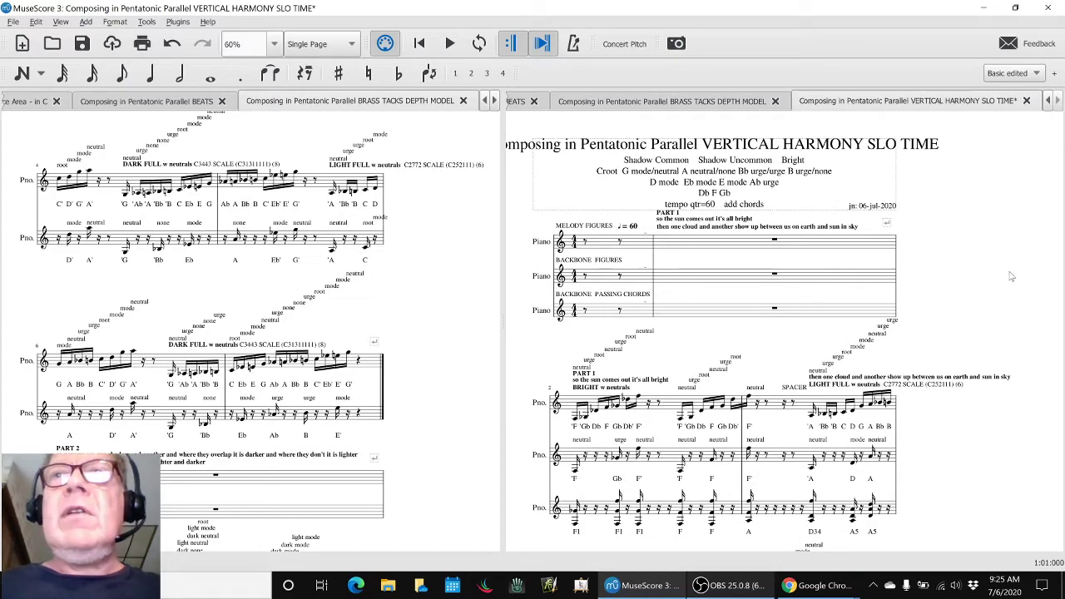
scroll(1011, 277, "down", 2)
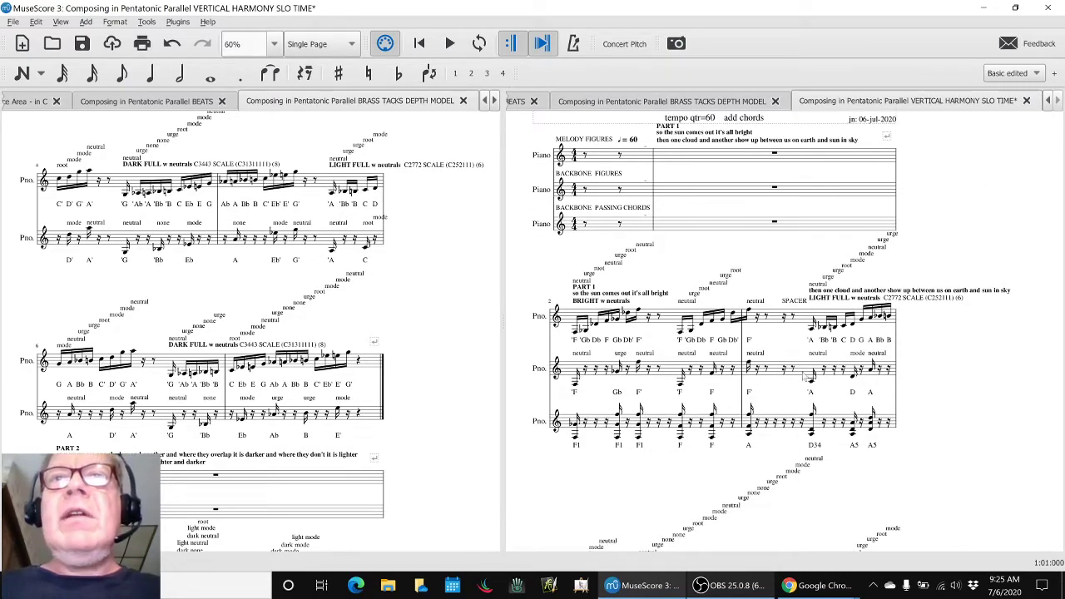
left_click(588, 210)
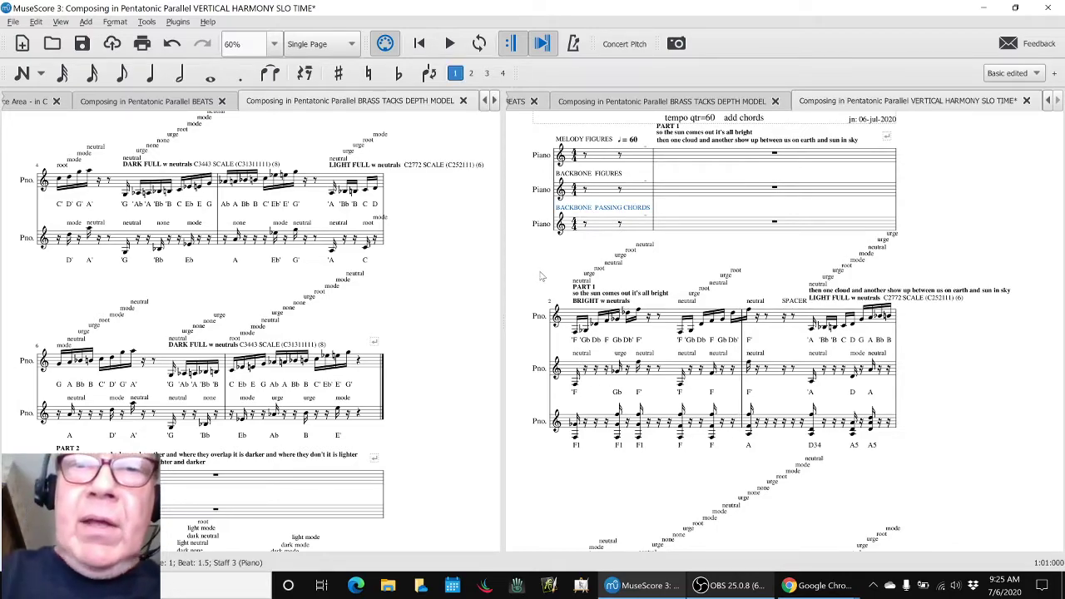
Step: Toggle mute on the first Mixer track, then play the score from a measure 3 backbone note
key("F10")
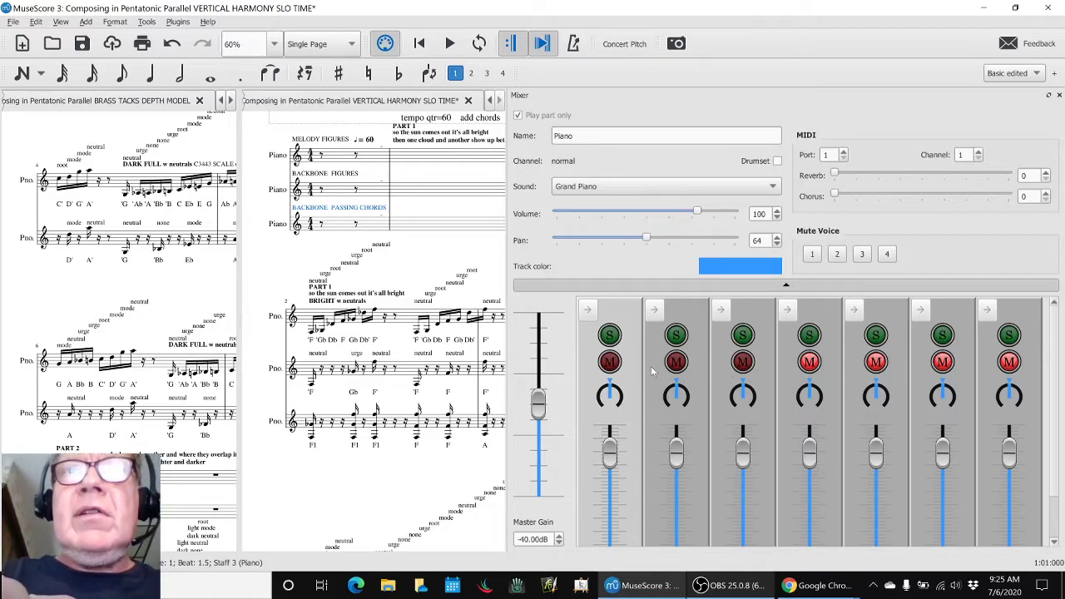
left_click(615, 368)
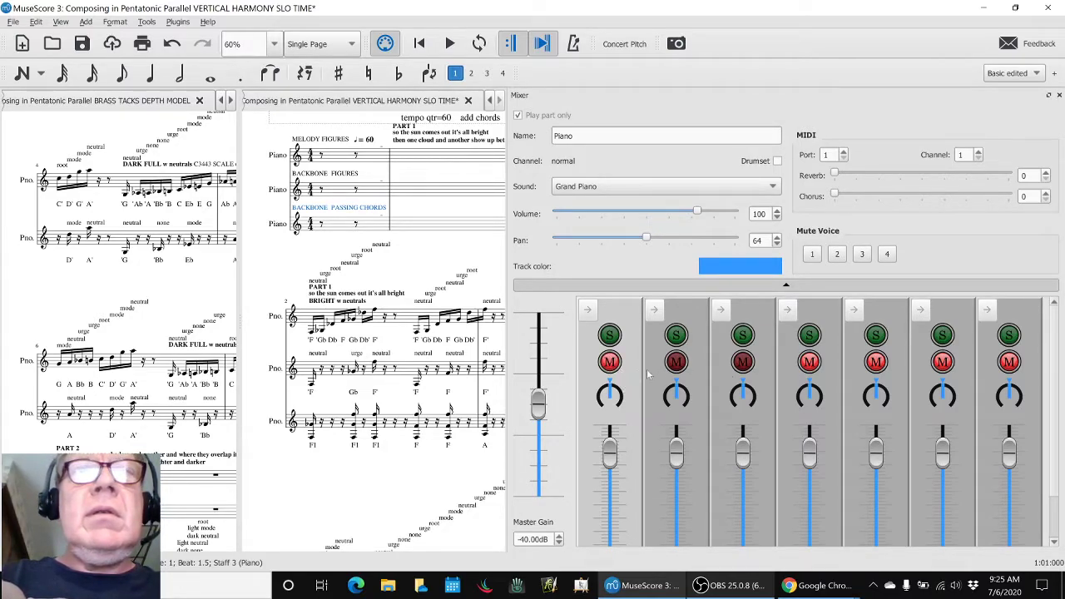
key("F10")
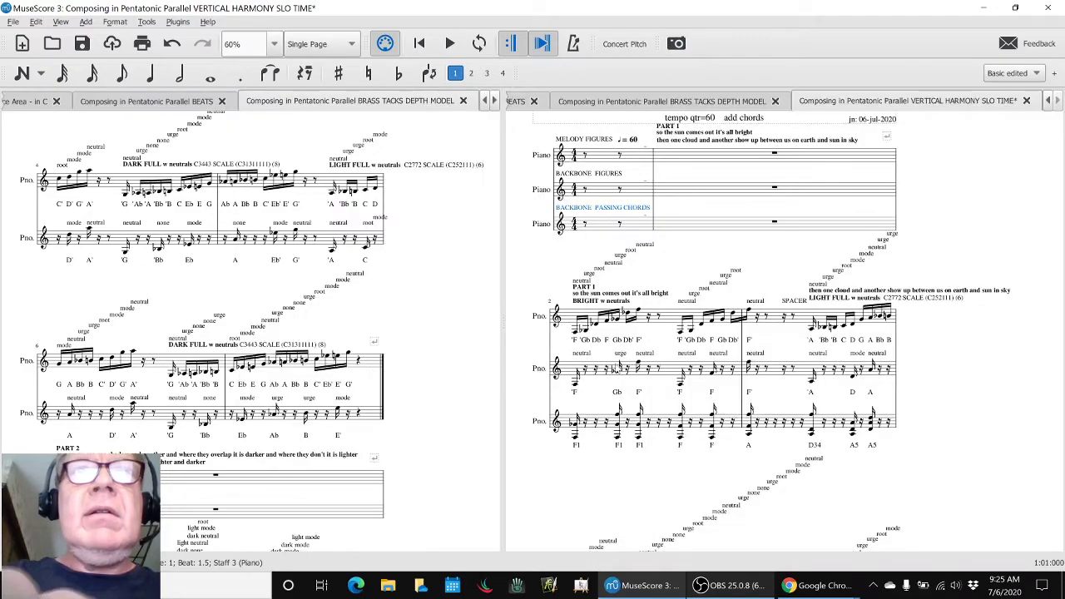
left_click(574, 389)
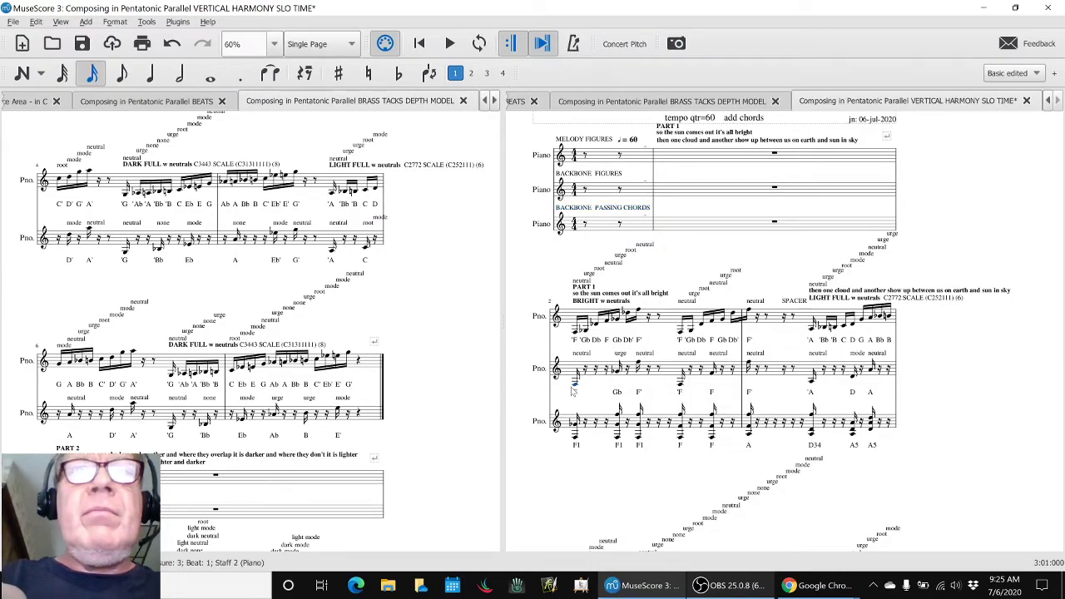
left_click(517, 397)
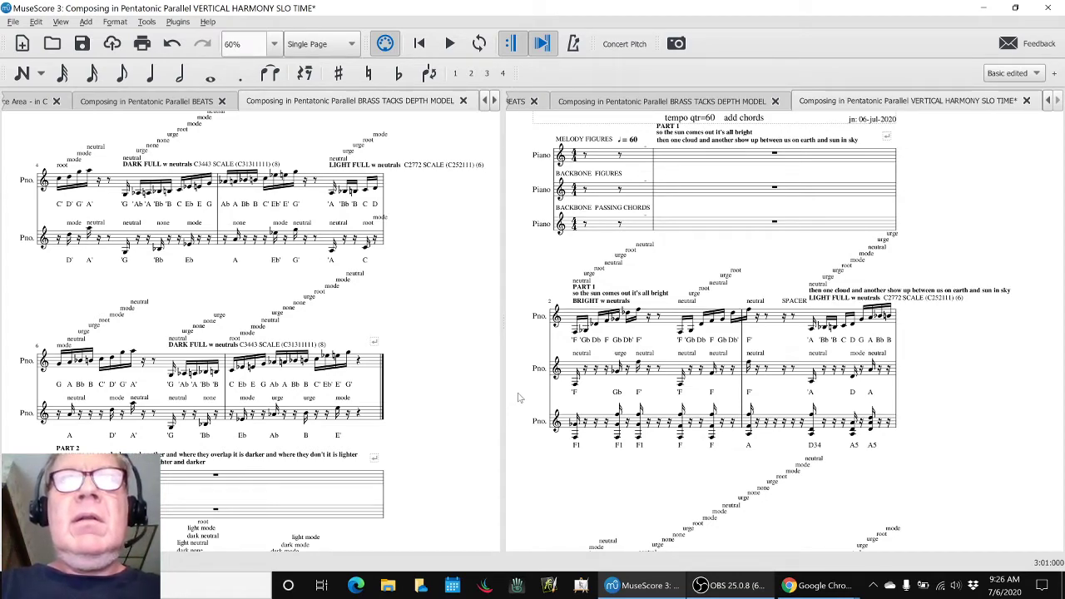
key("space")
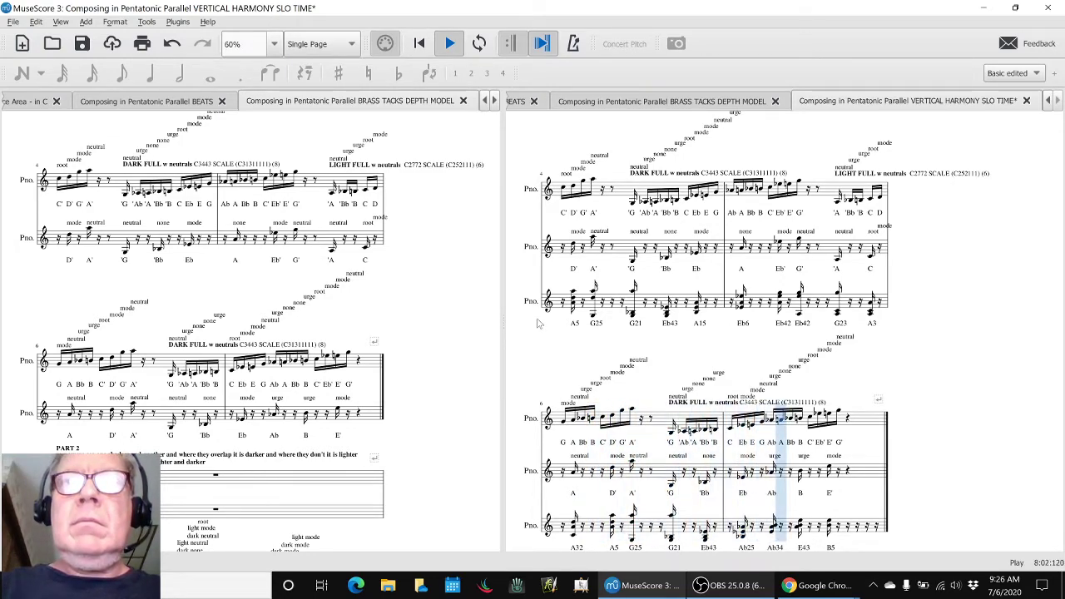
key("space")
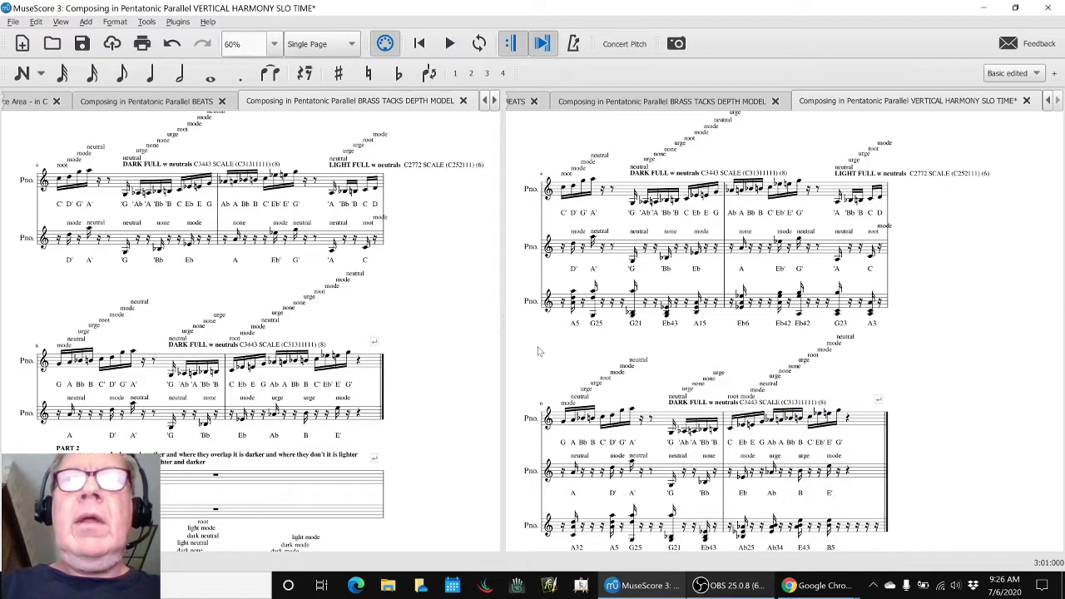
scroll(538, 352, "up", 5)
scroll(567, 254, "up", 1)
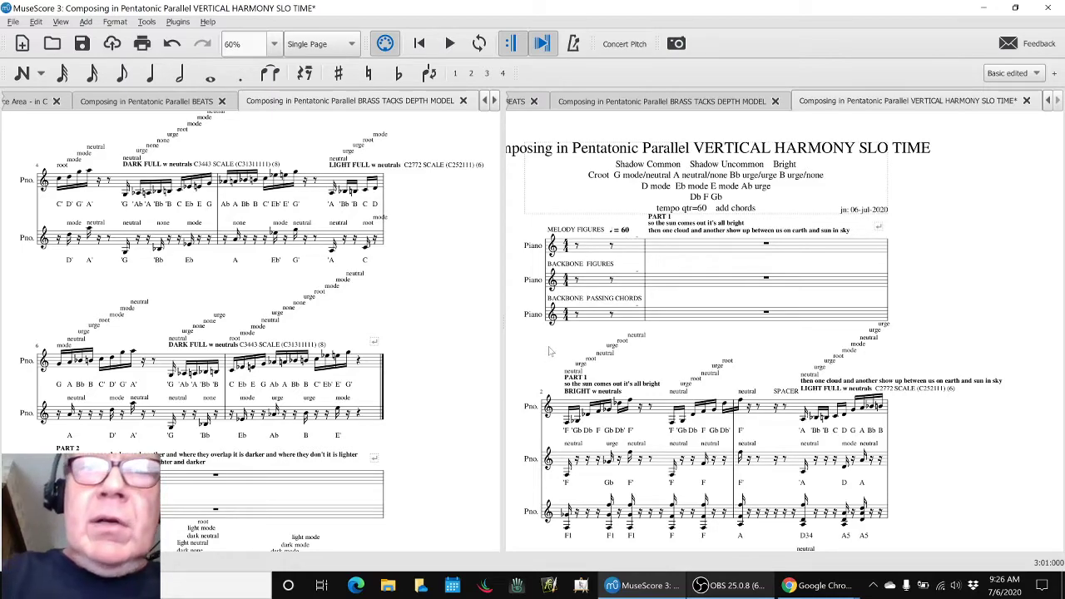
key("F10")
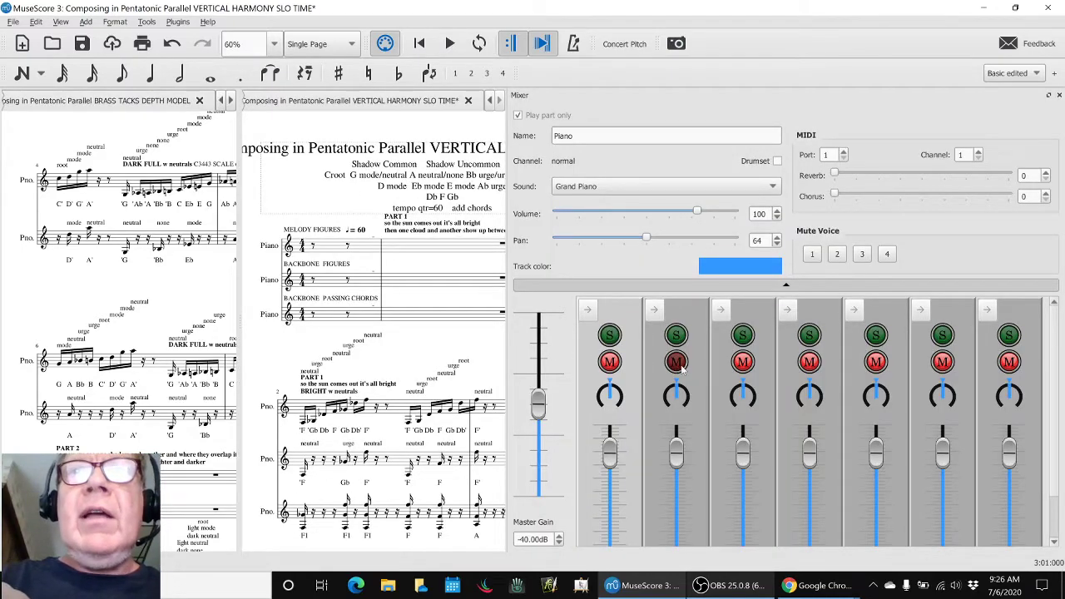
key("F10")
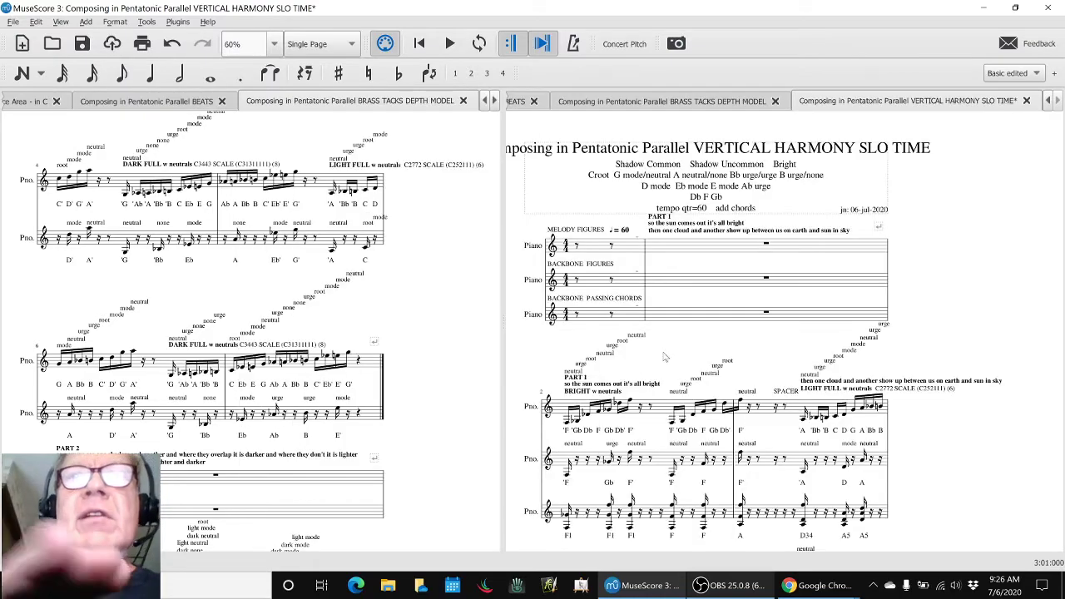
scroll(658, 358, "down", 2)
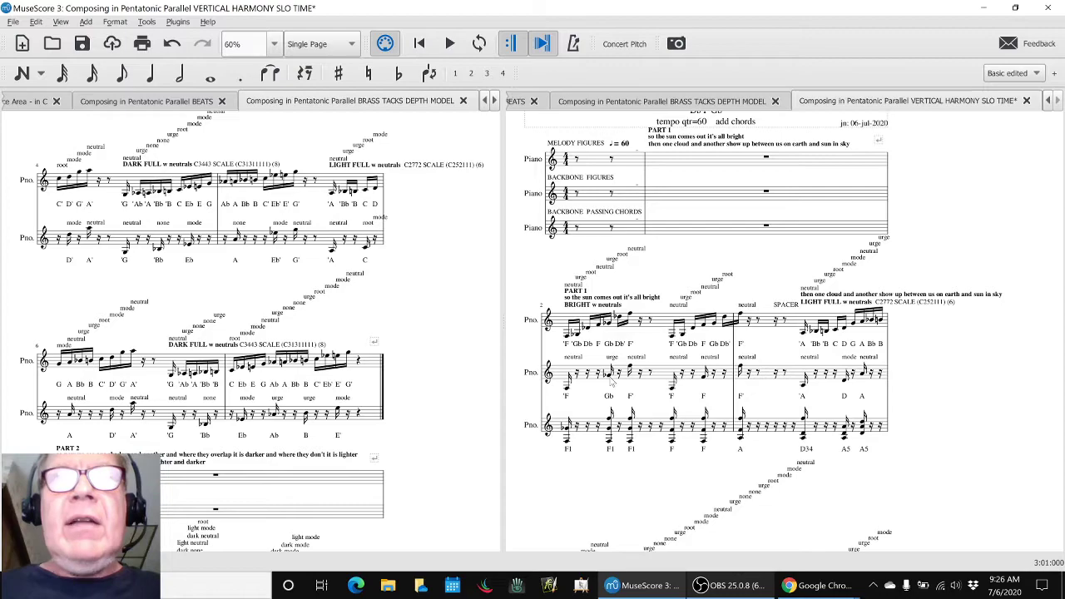
left_click(610, 376)
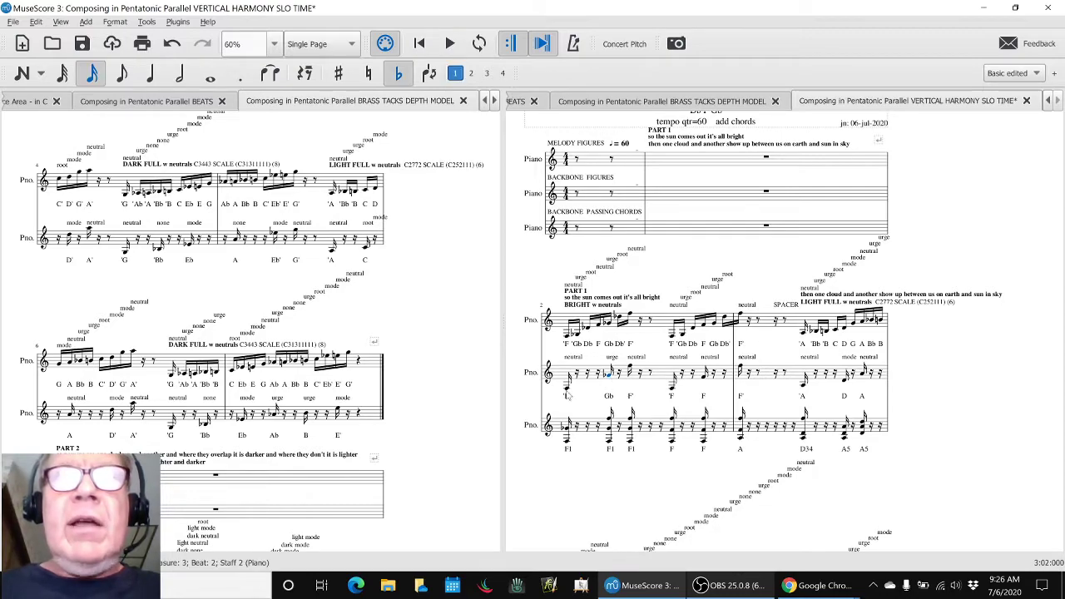
left_click(568, 388)
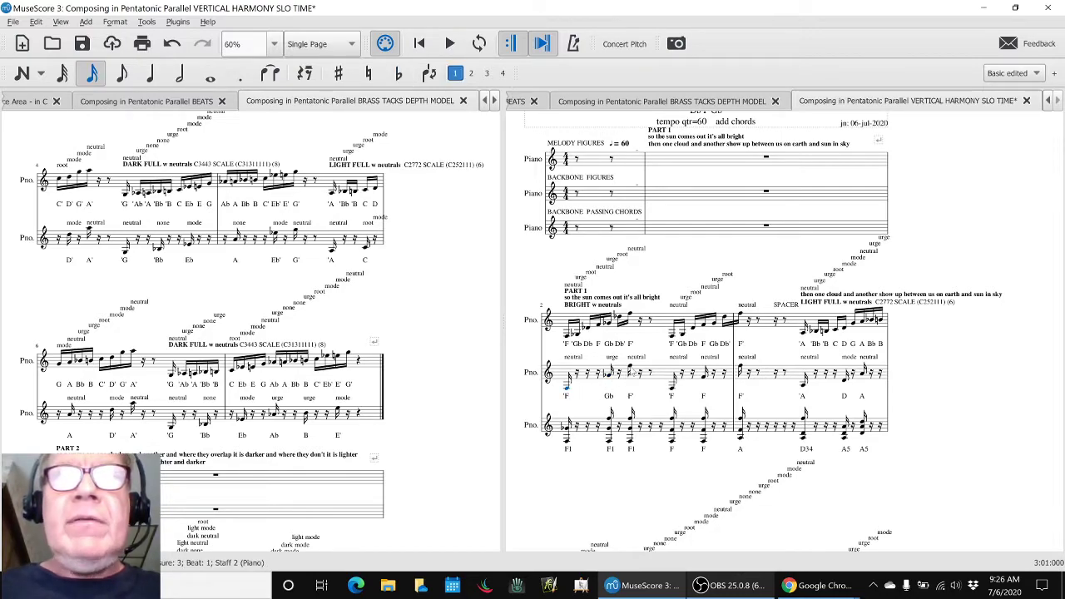
left_click(631, 369)
Step: With the Piano Keyboard shown, re-enter measure 3 backbone notes as eighths at beats 2.5 and 3.5
key("p")
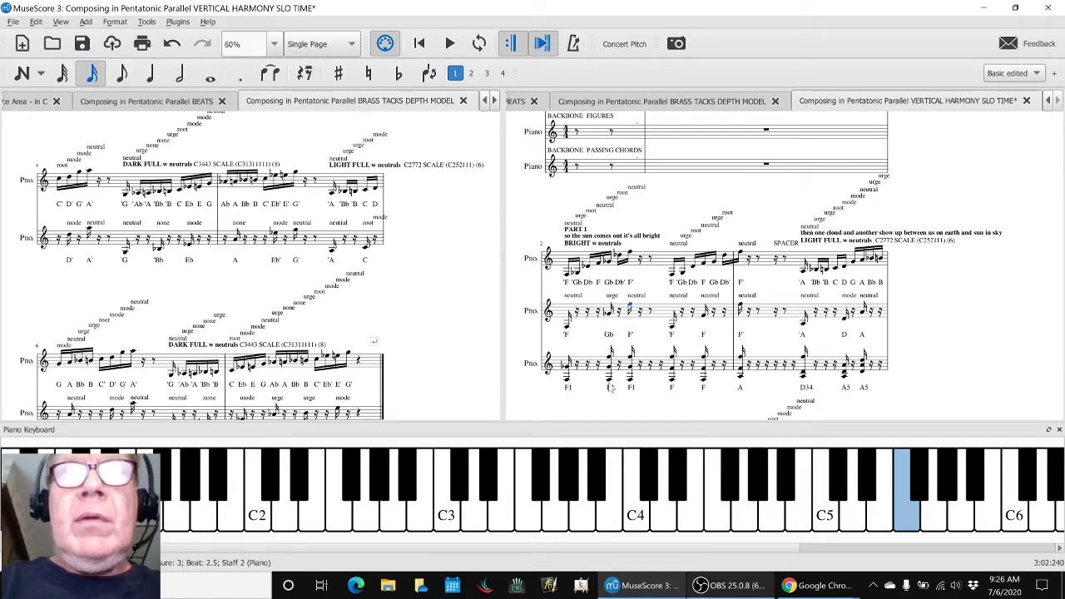
left_click(611, 385)
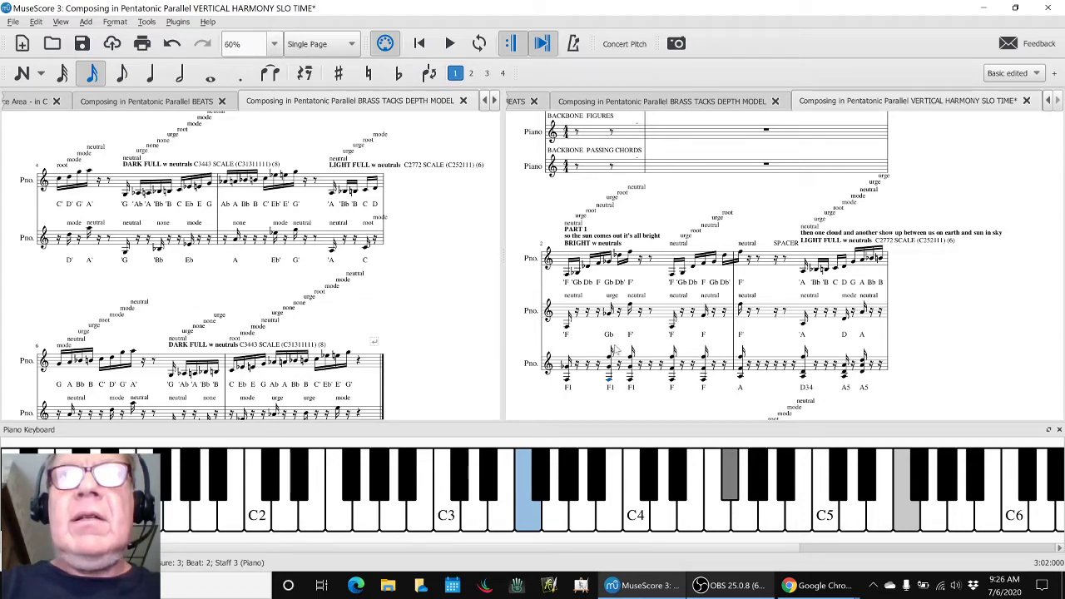
key("Escape")
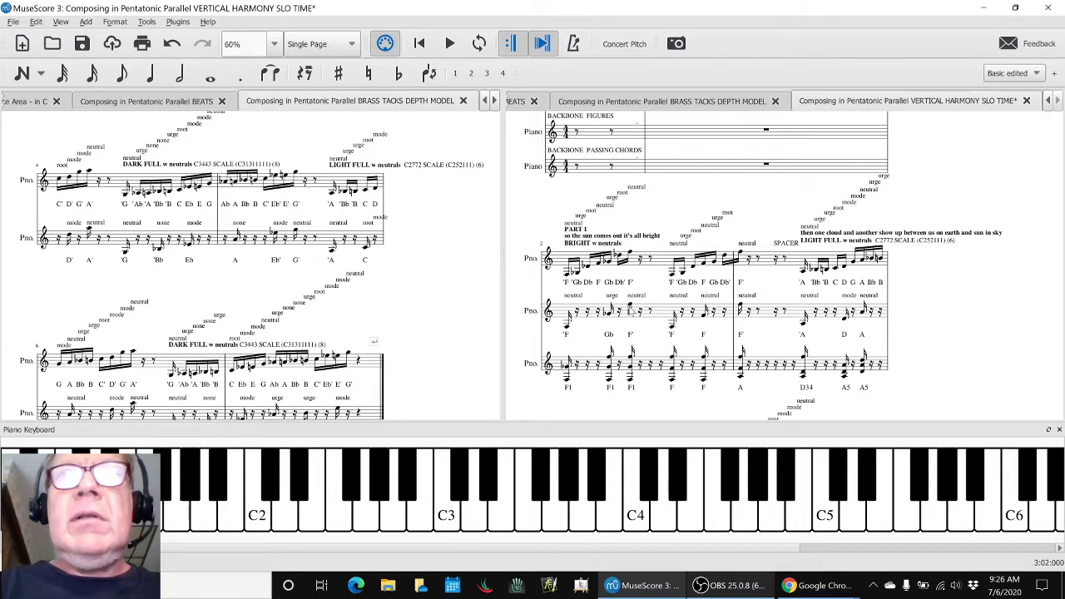
key("n")
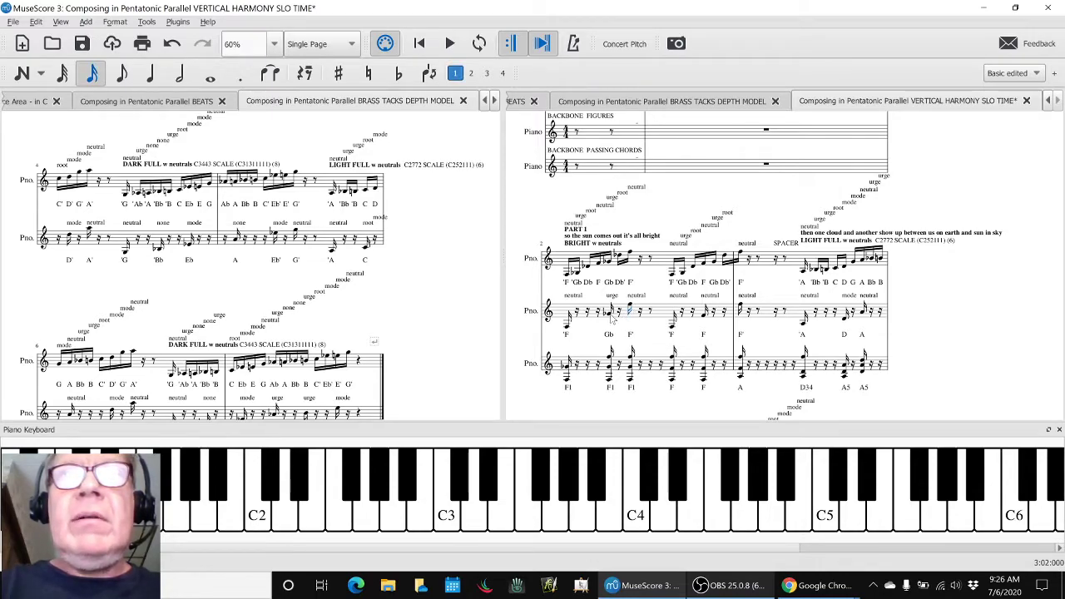
left_click(613, 317)
left_click(632, 305)
left_click(672, 326)
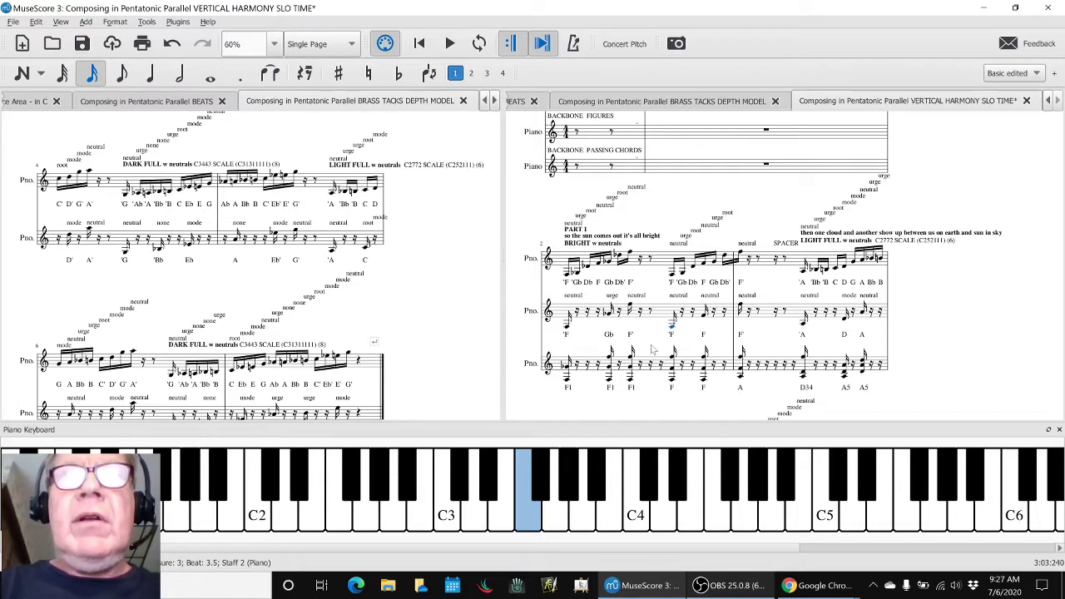
key("Escape")
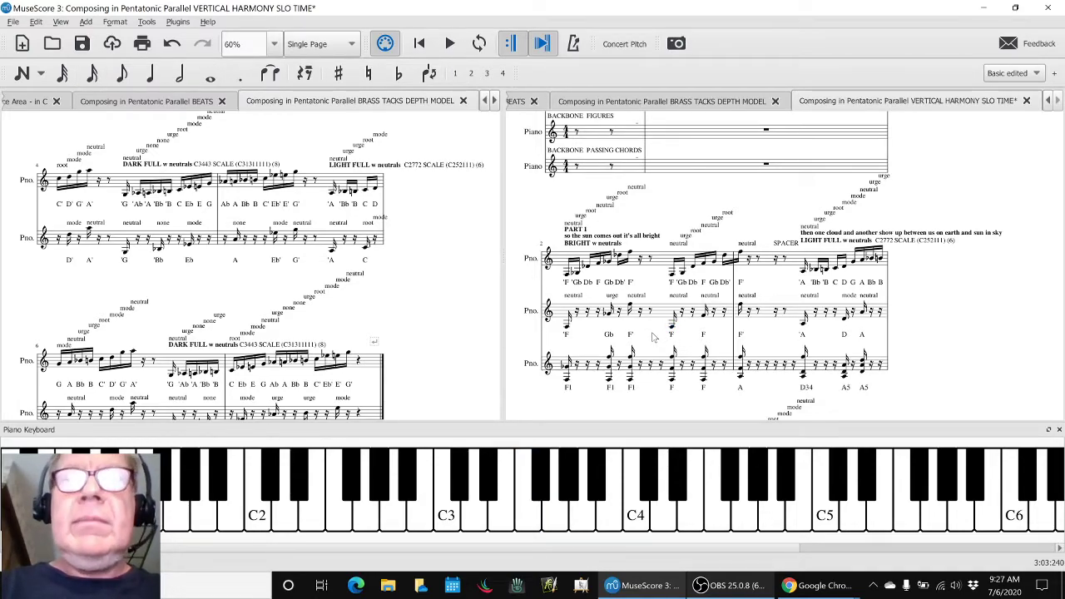
key("p")
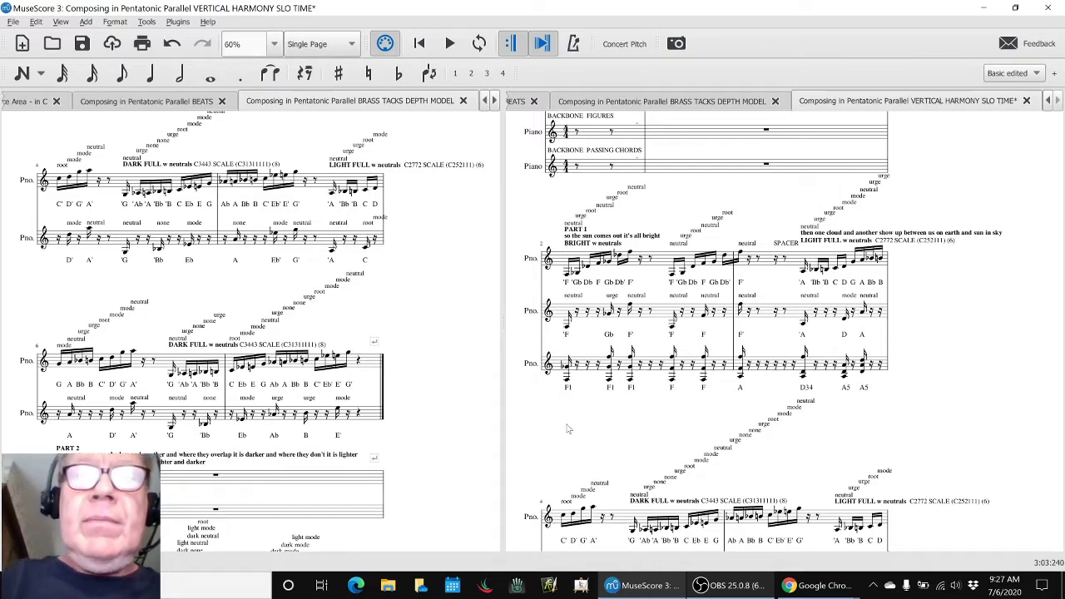
Step: Play VERTICAL HARMONY SLO TIME from measure 3 through DARK FULL, stop, and return to Part 1
key("F10")
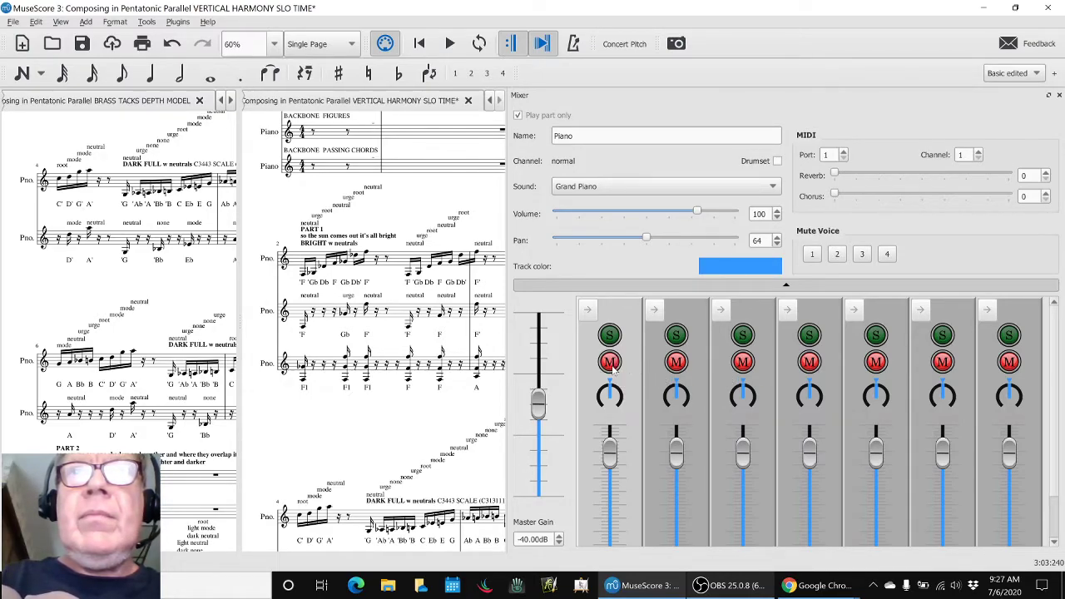
key("F10")
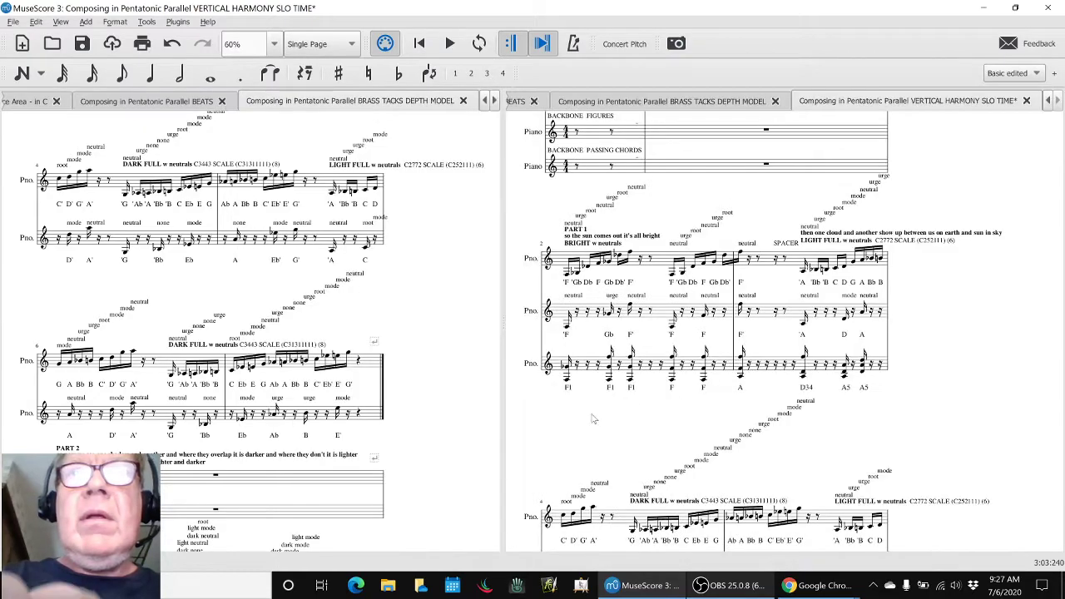
left_click(568, 379)
key("space")
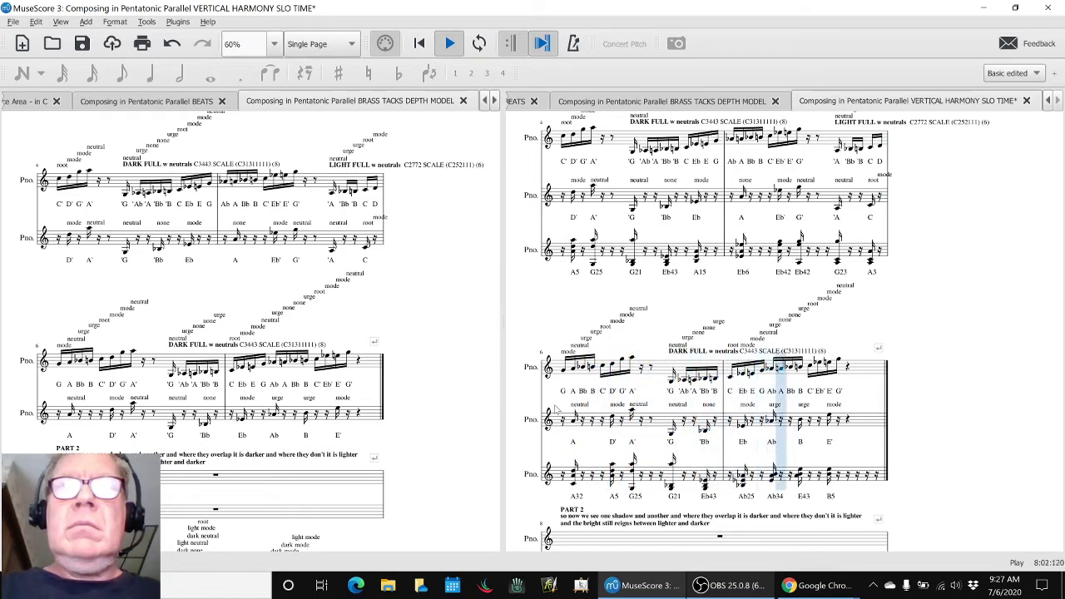
key("space")
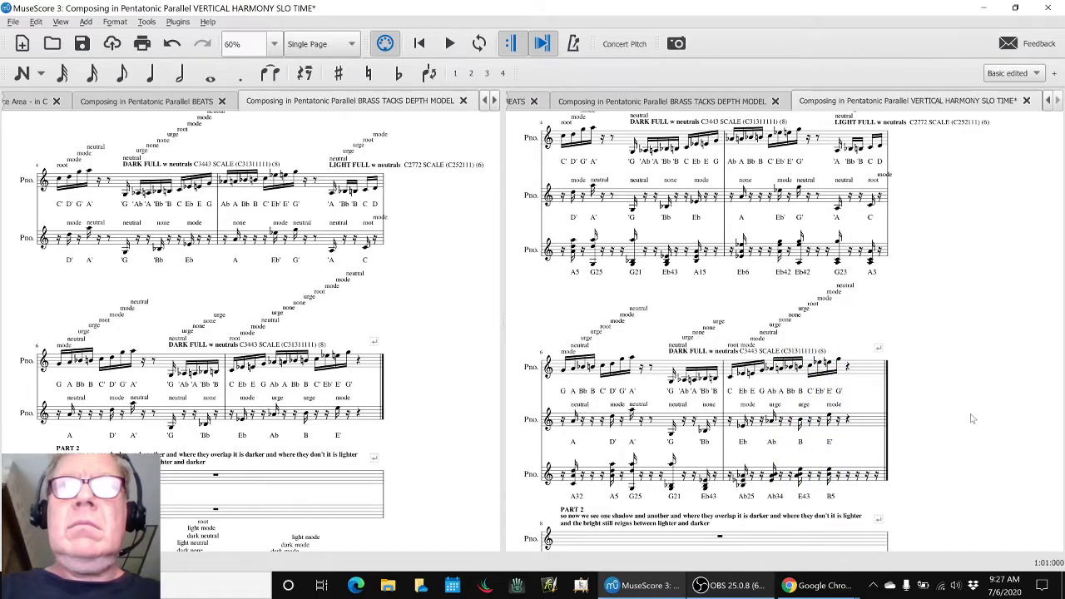
scroll(965, 413, "up", 5)
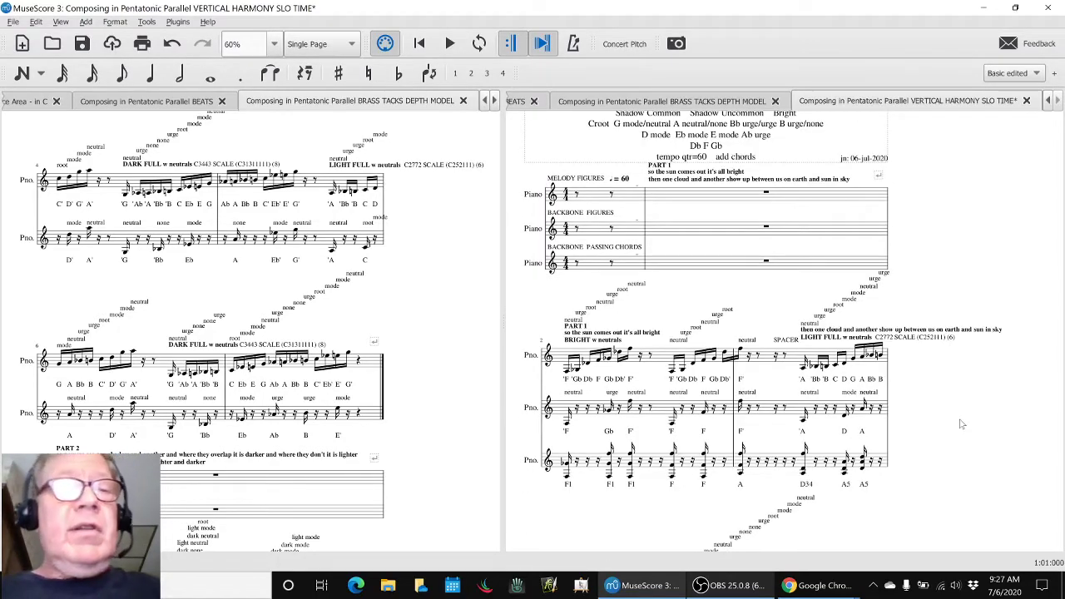
key("alt+Tab")
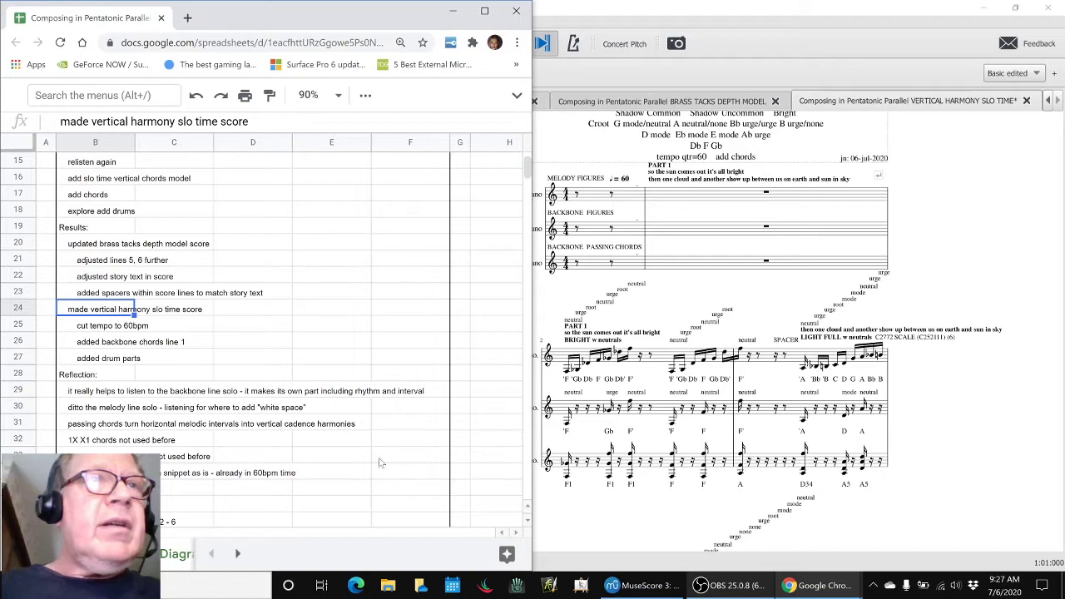
left_click(84, 428)
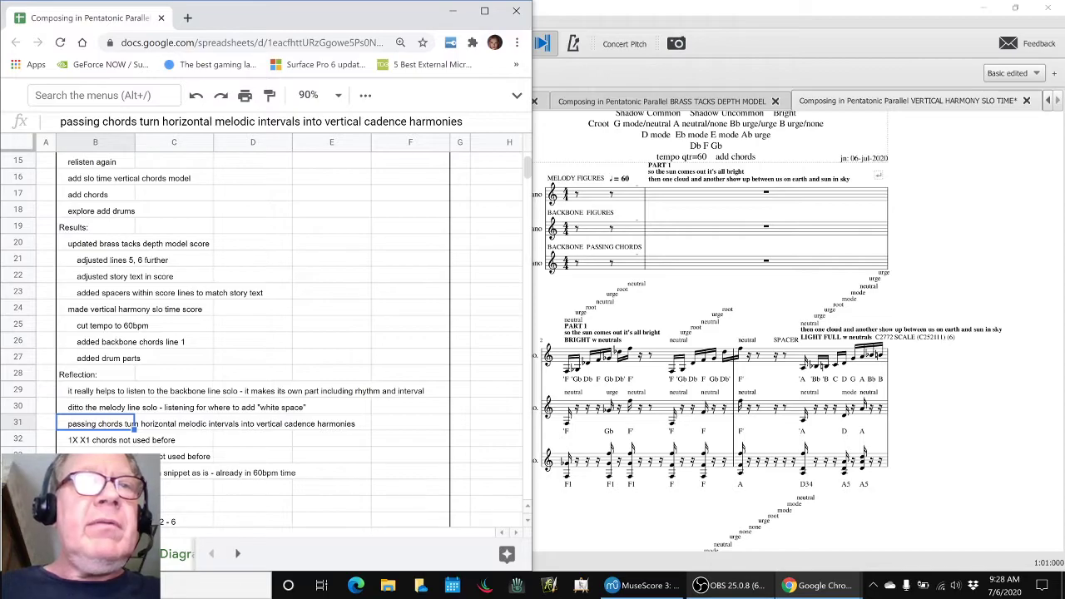
left_click(932, 445)
scroll(934, 437, "down", 3)
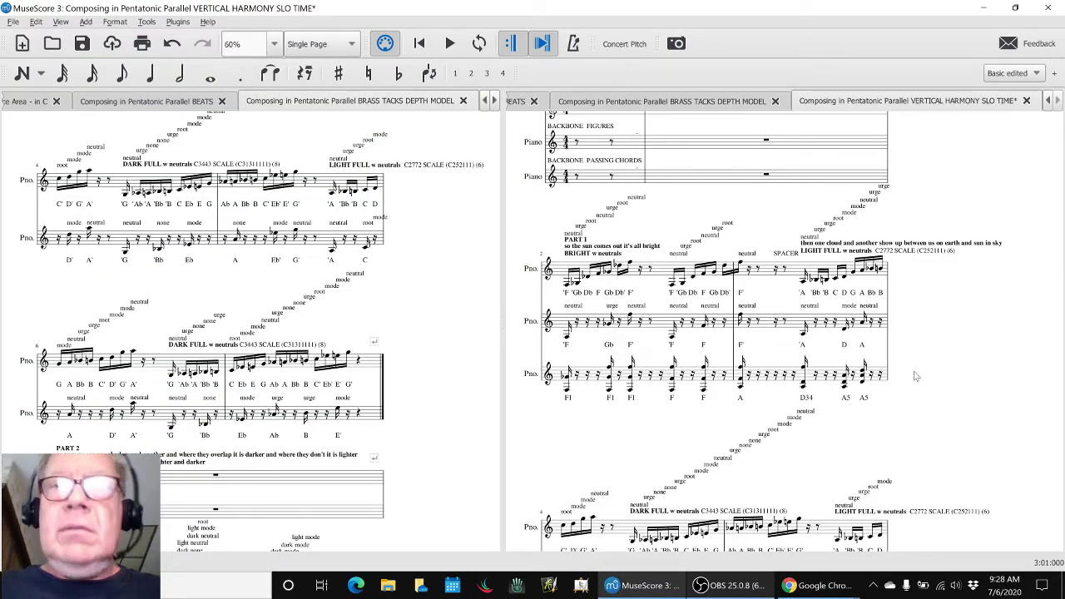
Step: Mute the second piano channel in the Mixer
key("F10")
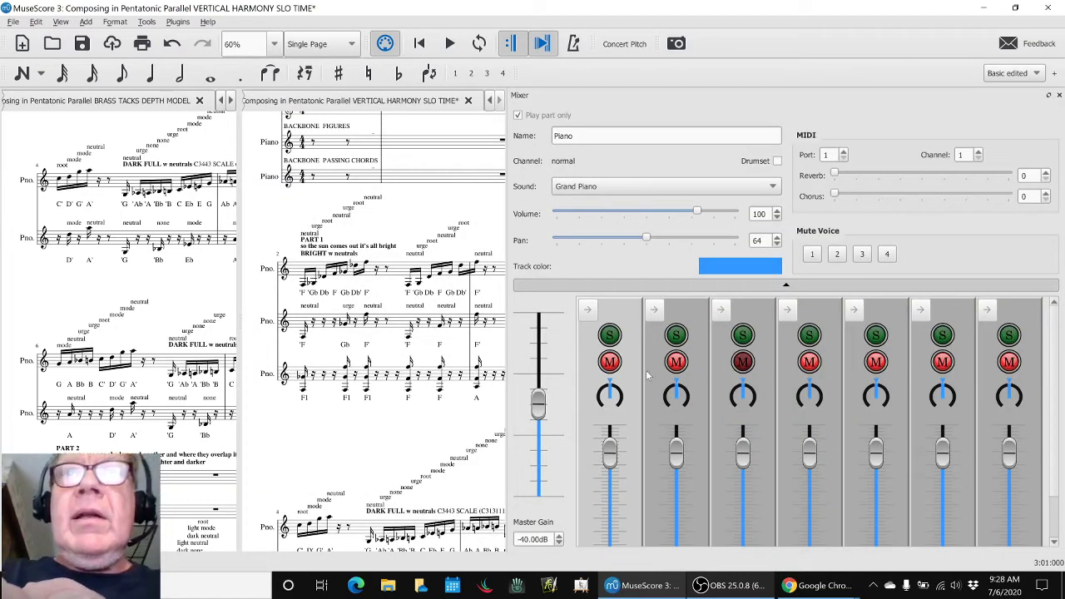
left_click(676, 363)
key("F10")
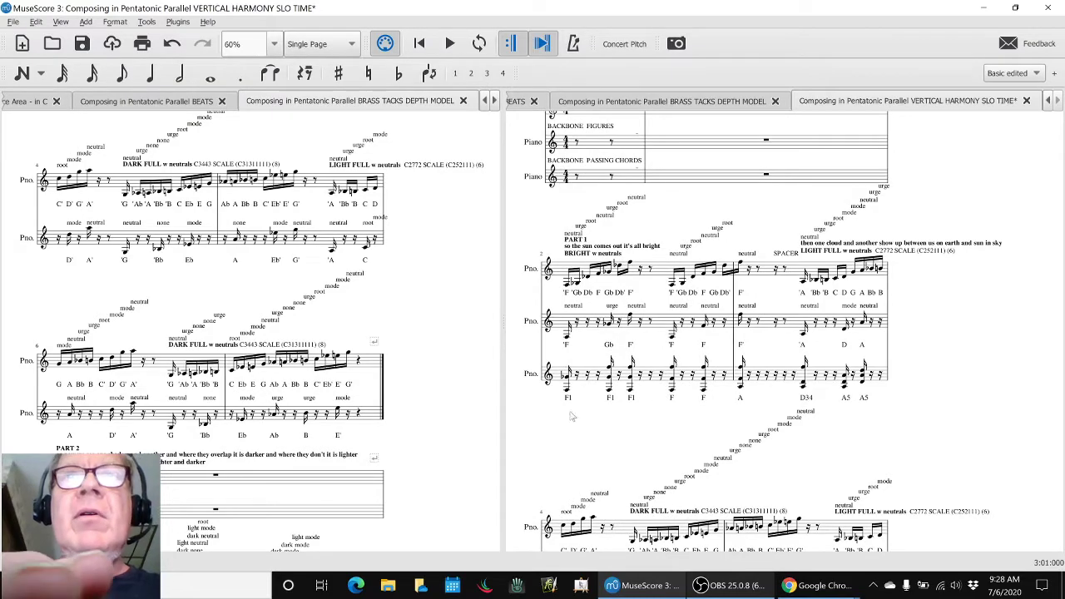
Step: Play the score from a measure 3 note through the DARK FULL passage and scroll back to the top
scroll(574, 353, "up", 3)
scroll(570, 355, "down", 2)
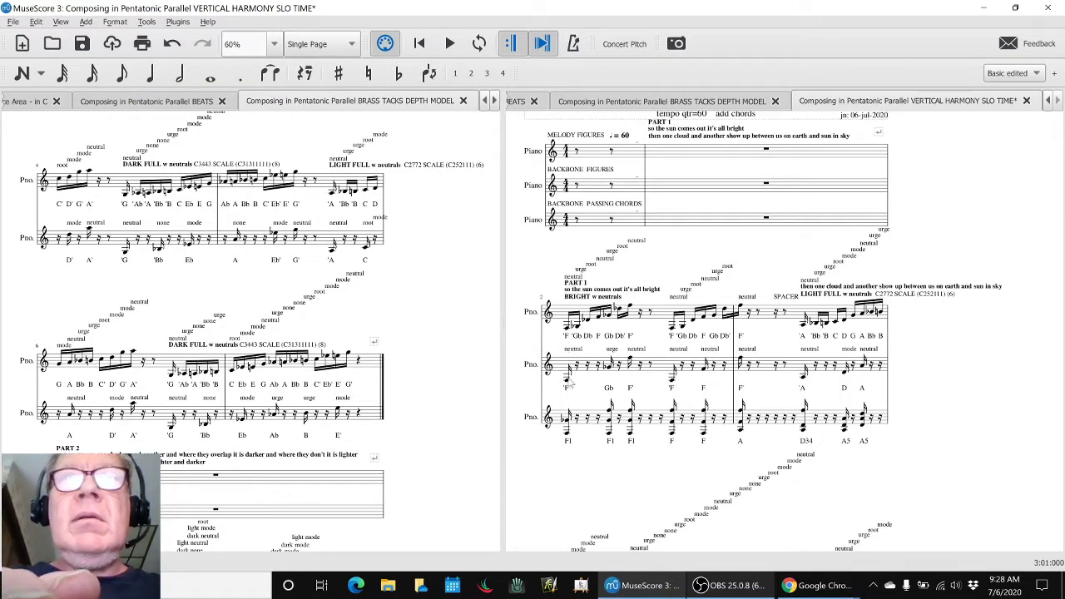
left_click(569, 385)
left_click(558, 476)
key("space")
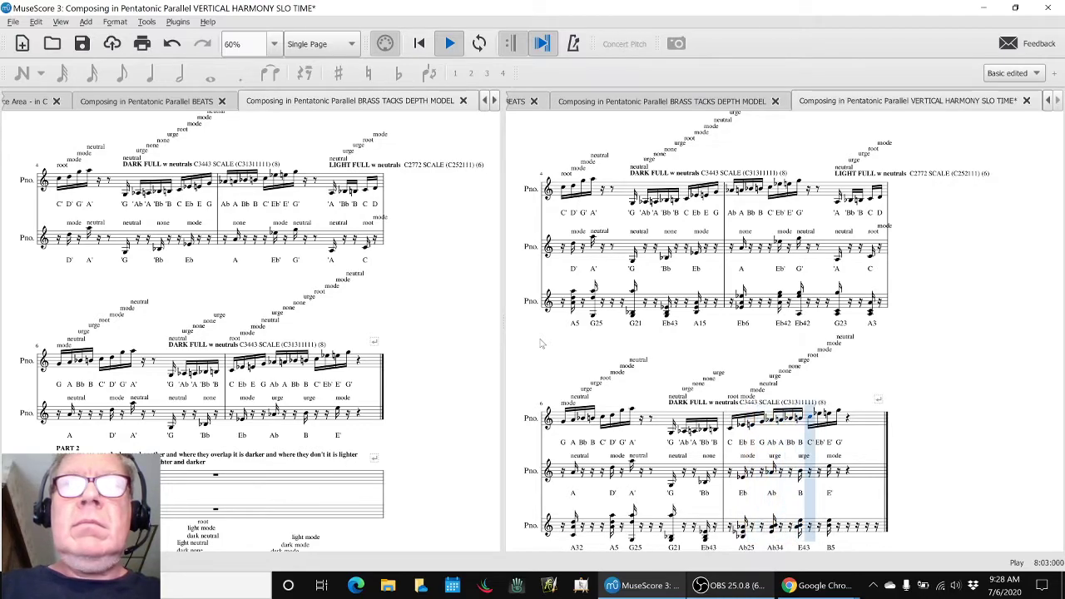
scroll(540, 342, "up", 5)
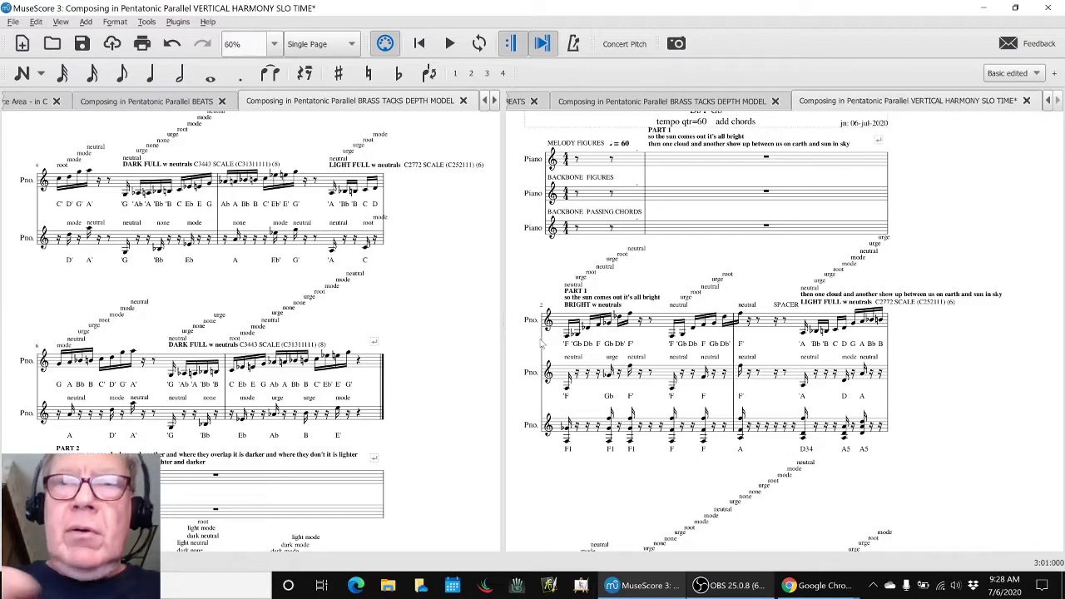
key("F10")
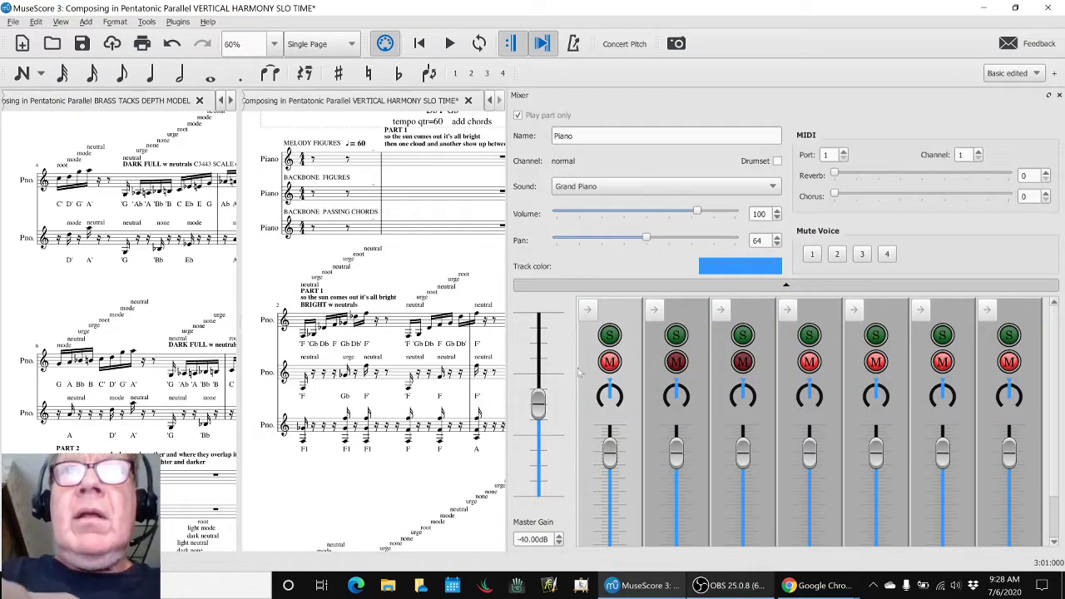
key("F10")
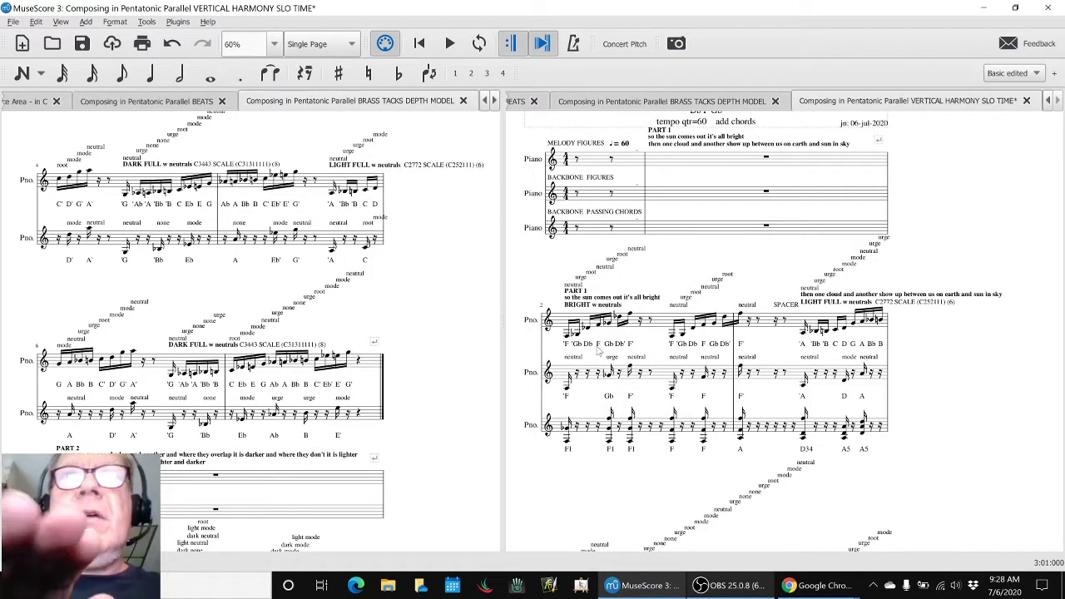
left_click(565, 339)
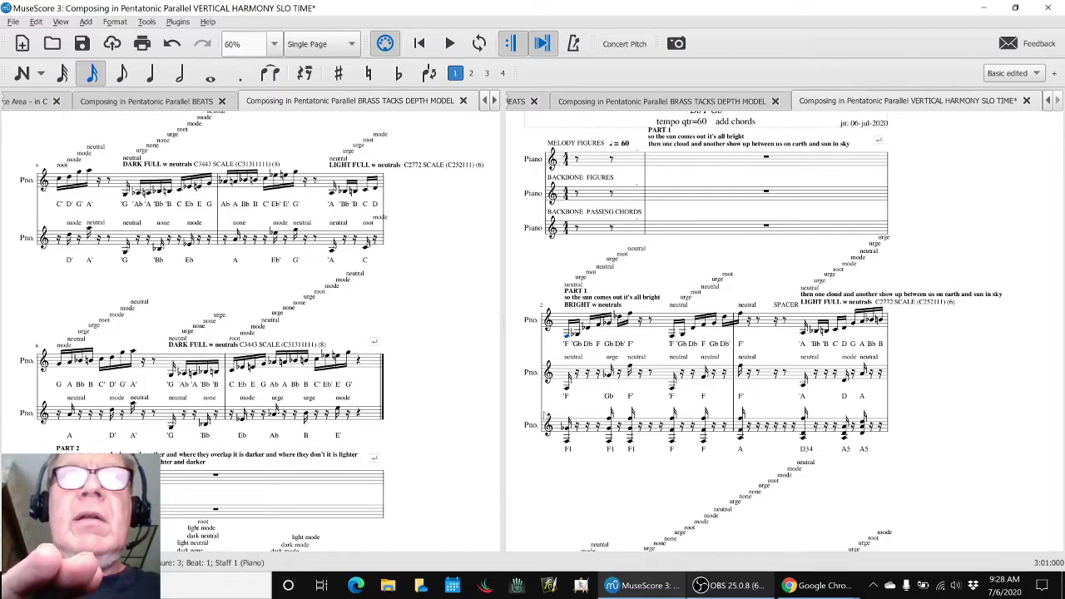
key("Escape")
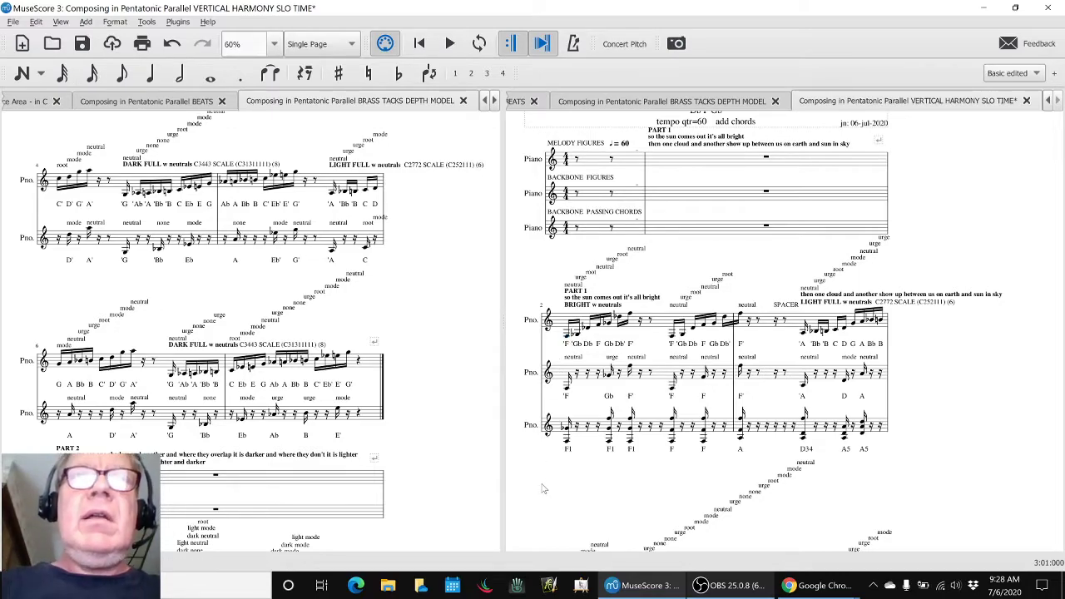
key("space")
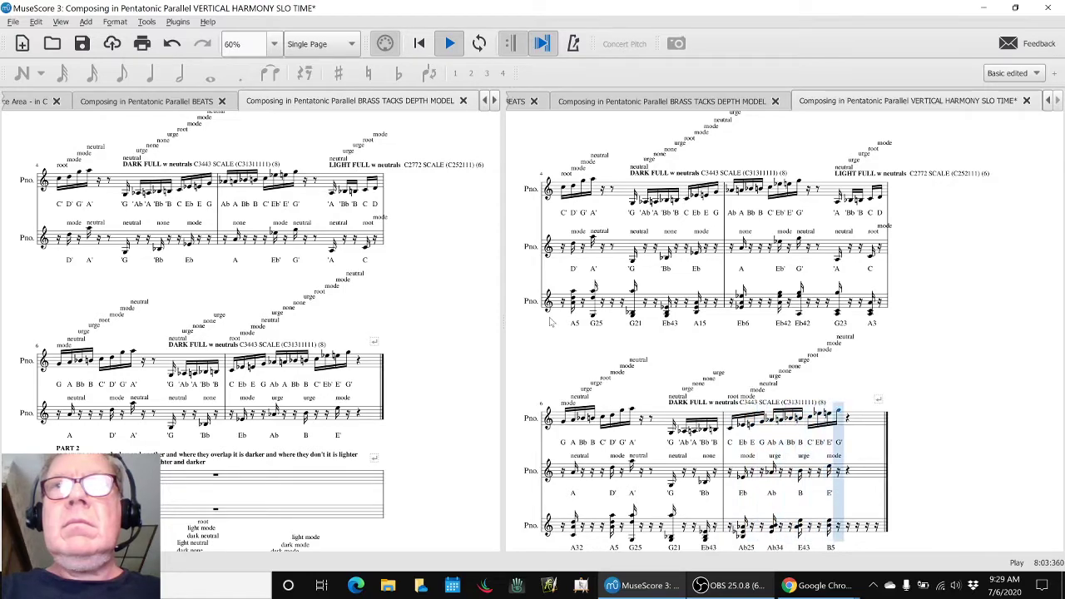
scroll(574, 359, "up", 10)
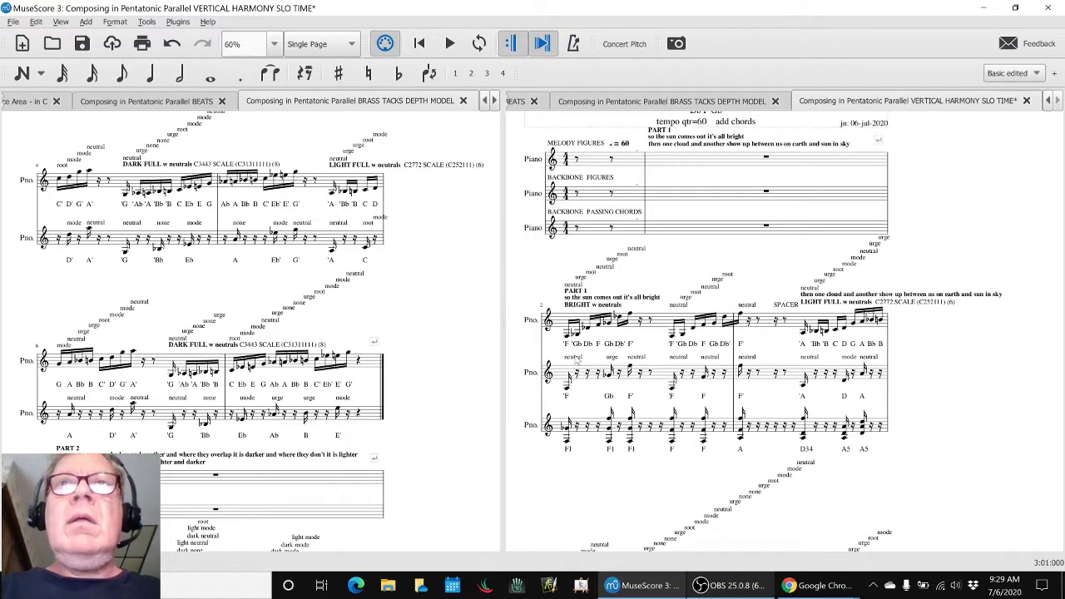
Step: Bring the session log forward and read the drum items in B18 and B34, including the 60bpm snippet reuse
key("alt+Tab")
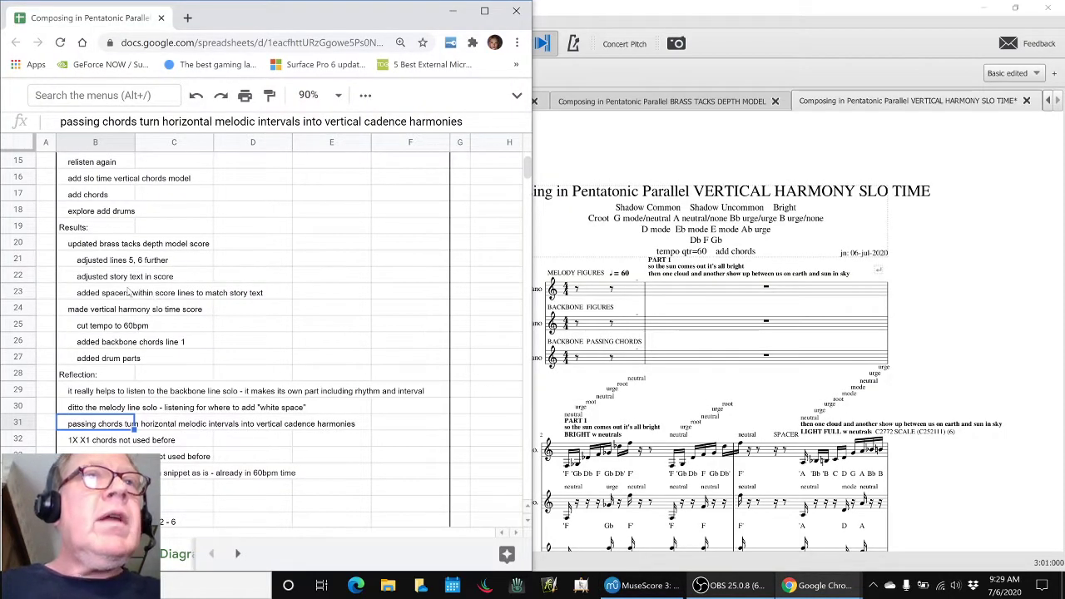
left_click(86, 216)
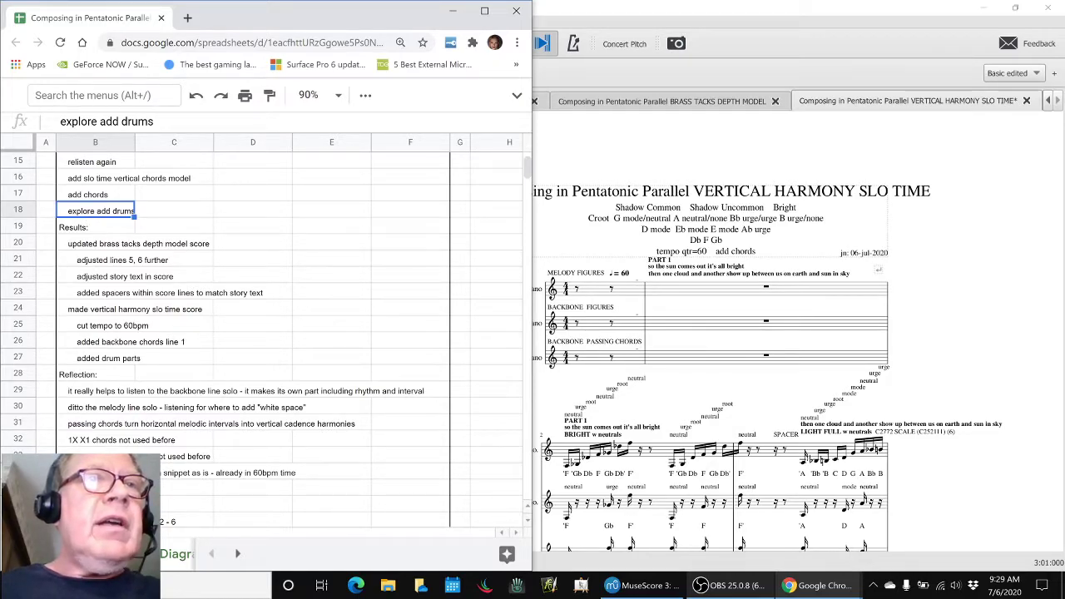
left_click(100, 472)
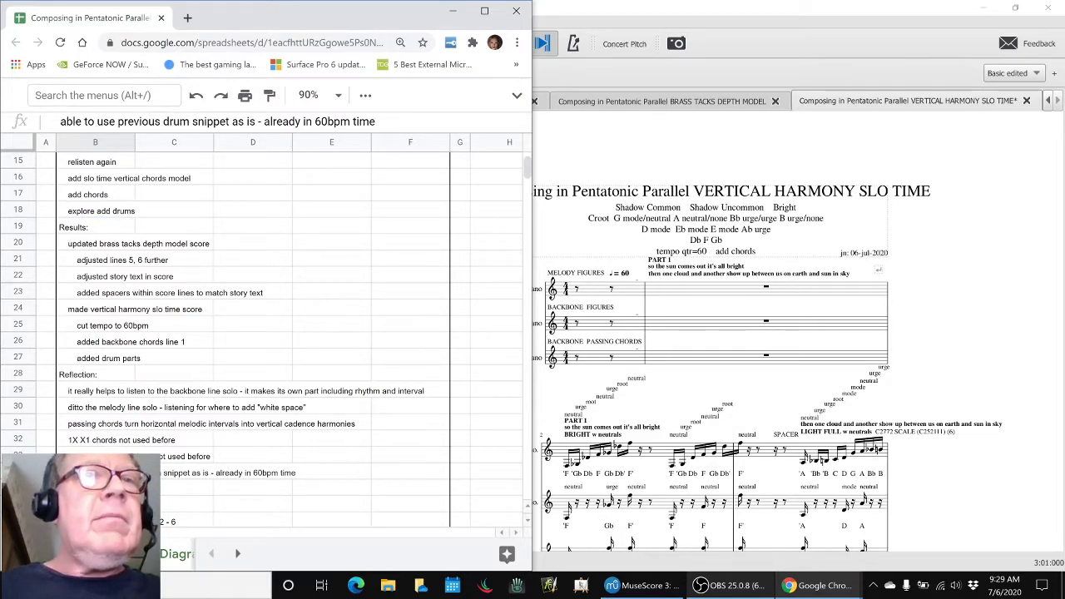
Step: Play the BEATS score from the first Piano measure, then bring up its Instruments list
left_click(611, 148)
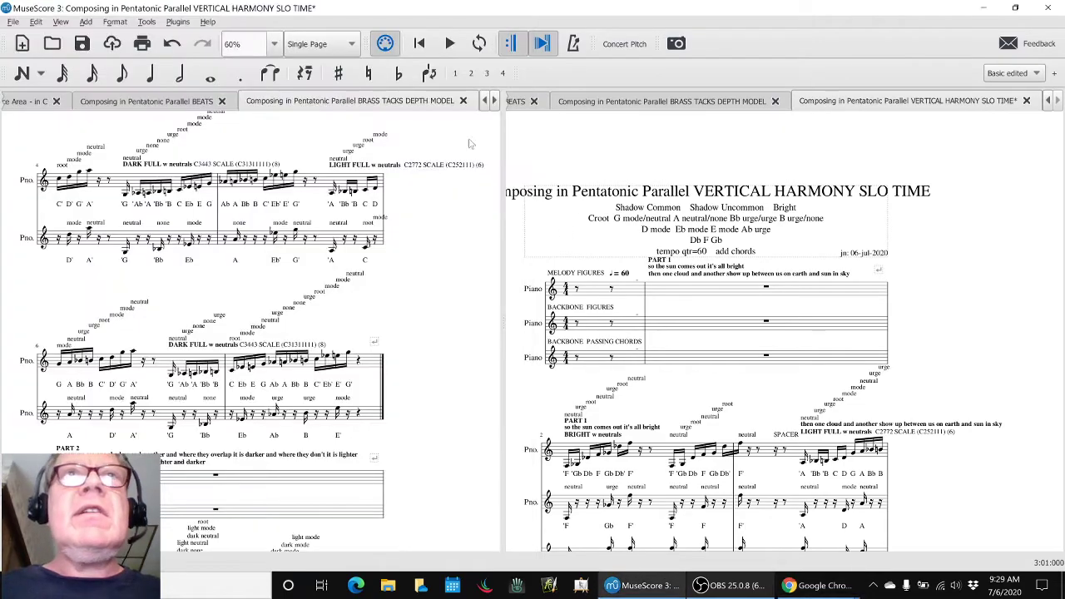
left_click(158, 103)
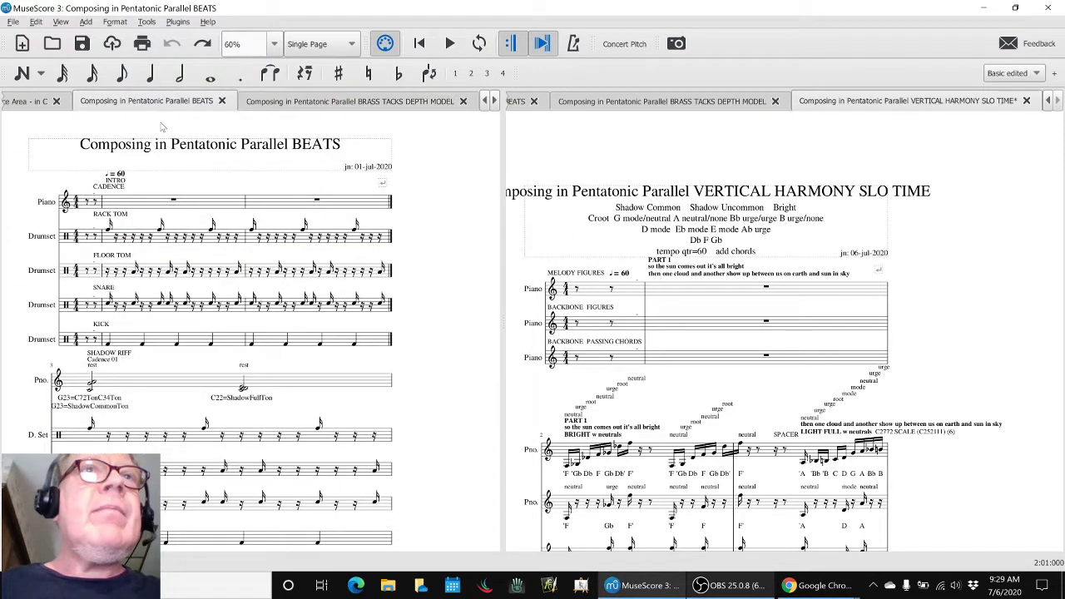
left_click(146, 204)
key("space")
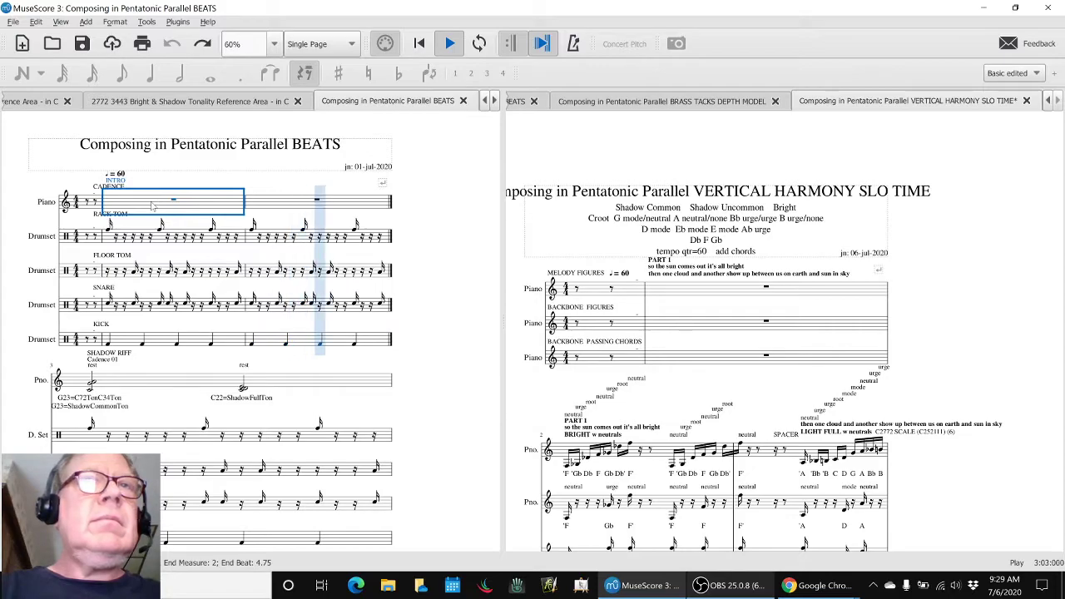
key("space")
key("Escape")
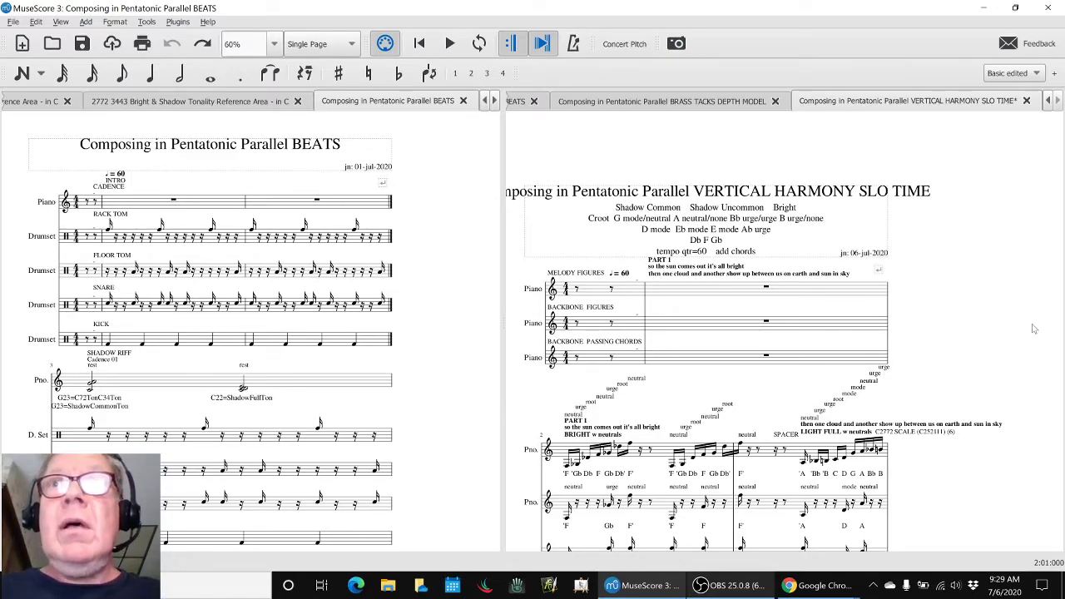
key("i")
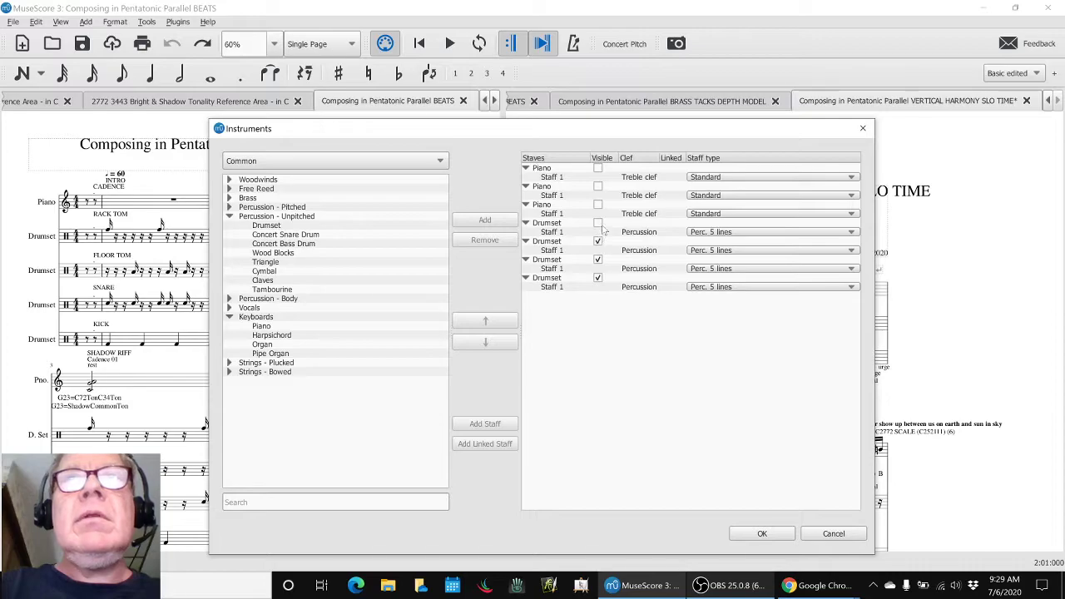
Step: Make the second, third and fourth Drumset staves visible in Vertical Harmony, then show the Mixer
left_click(833, 533)
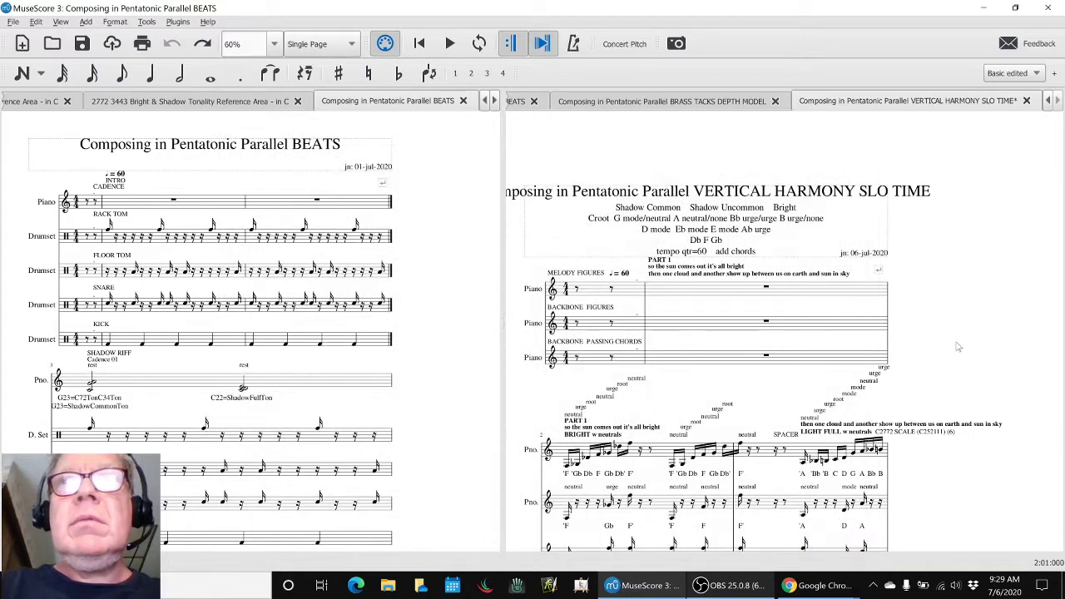
key("i")
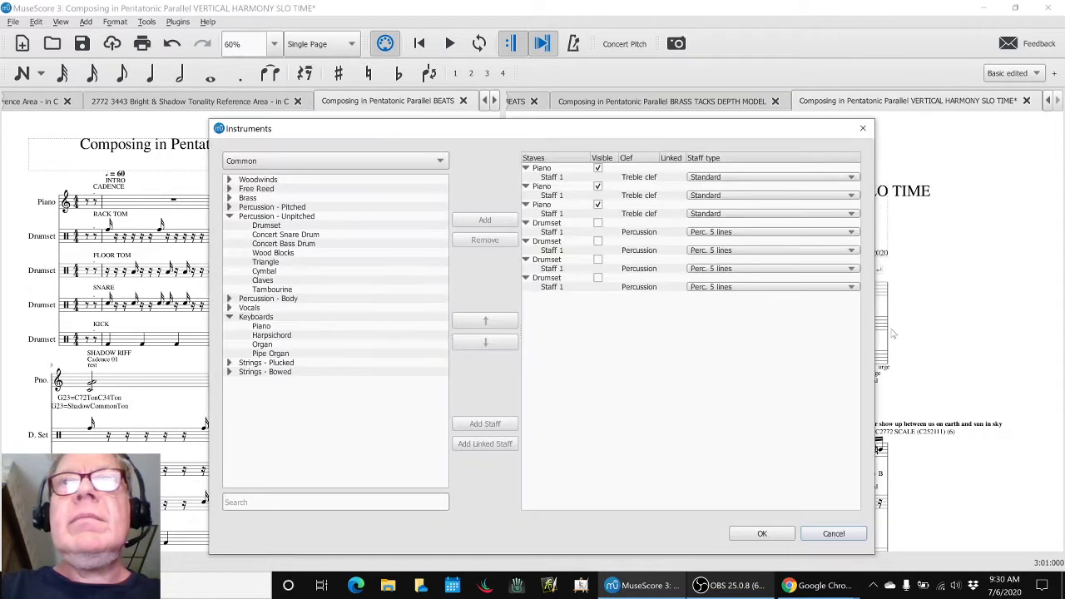
left_click(597, 240)
left_click(597, 259)
left_click(597, 278)
left_click(757, 533)
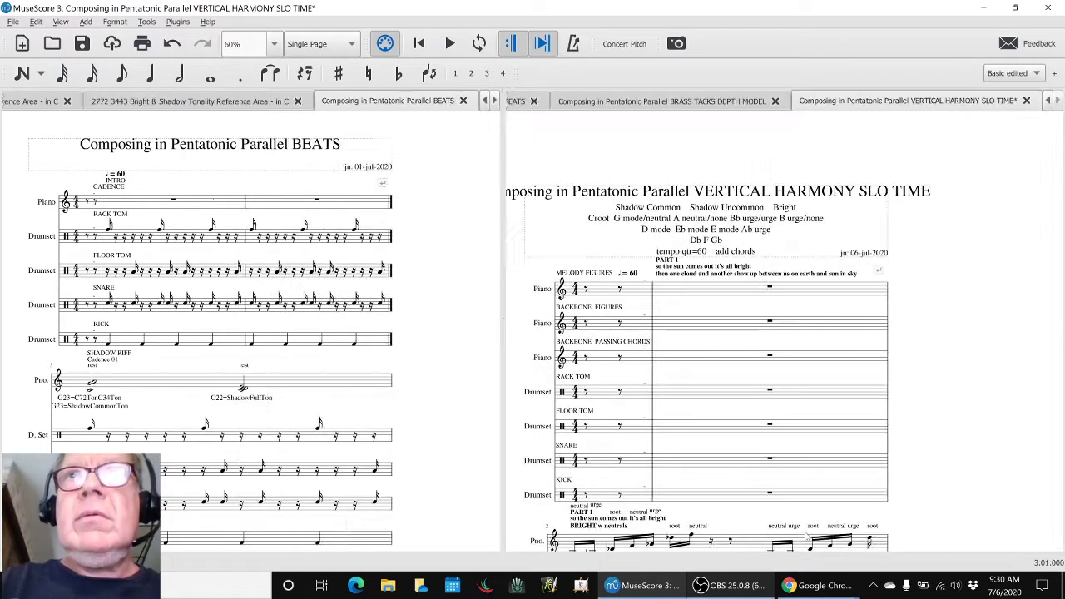
key("F10")
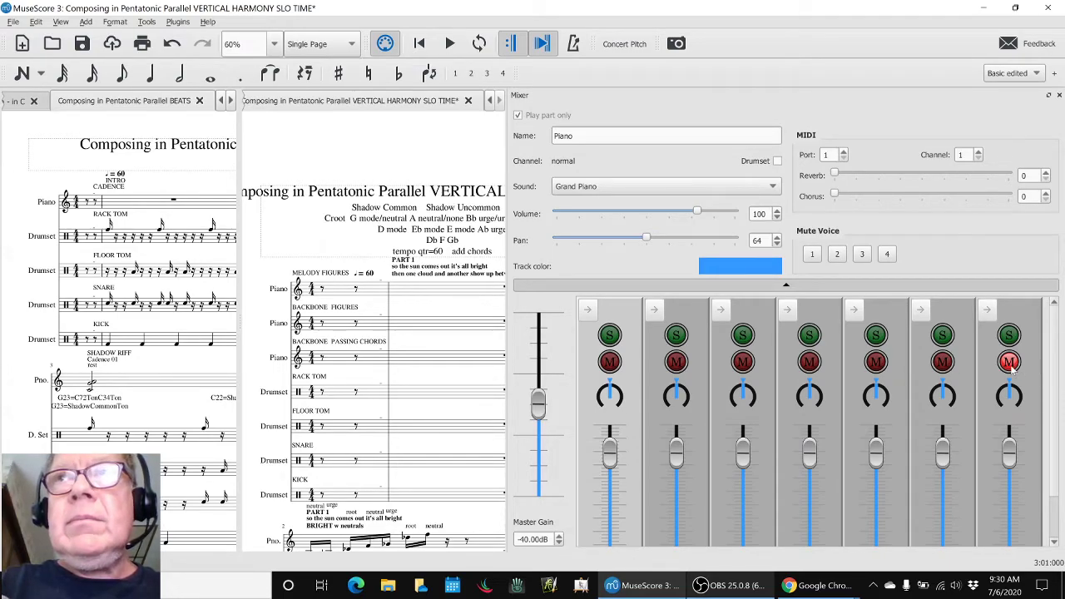
Step: Close the Mixer, play the score from the piano's low F, then switch to the Sheets log
key("F10")
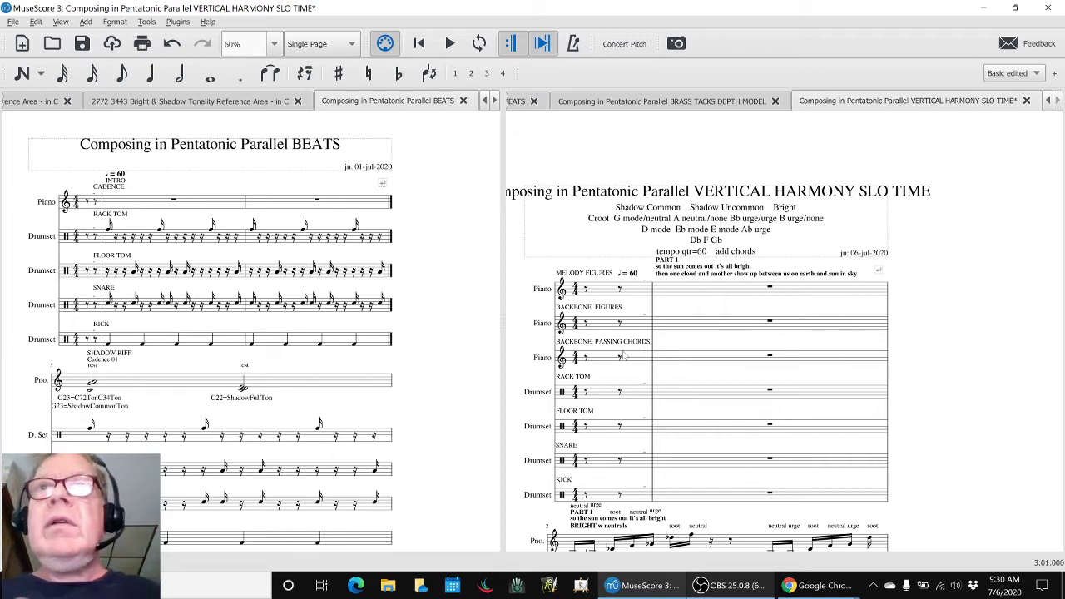
scroll(624, 356, "down", 3)
scroll(556, 447, "down", 3)
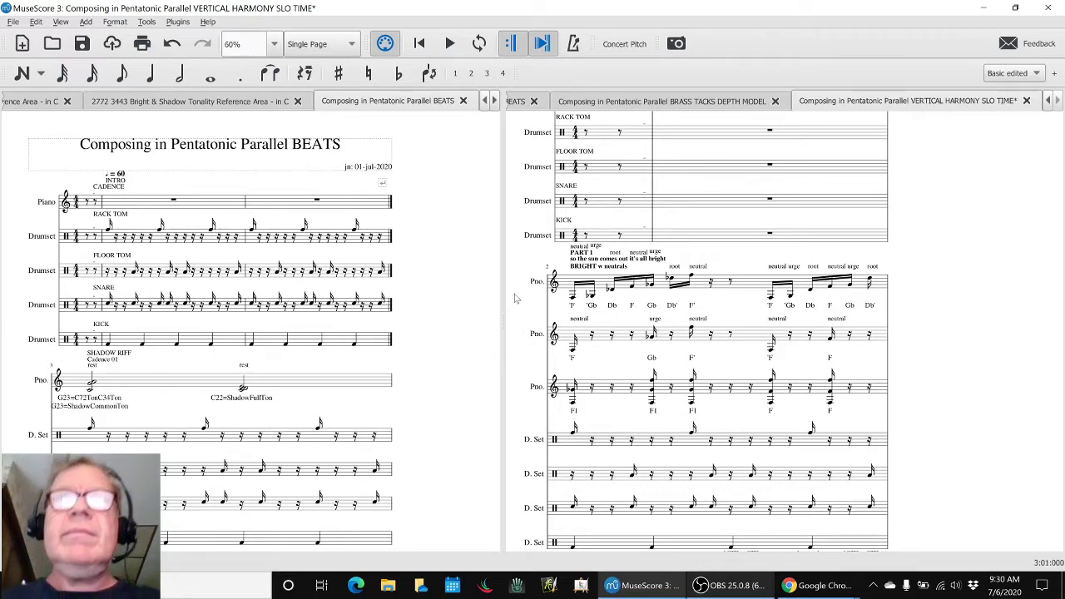
left_click(573, 355)
left_click(531, 355)
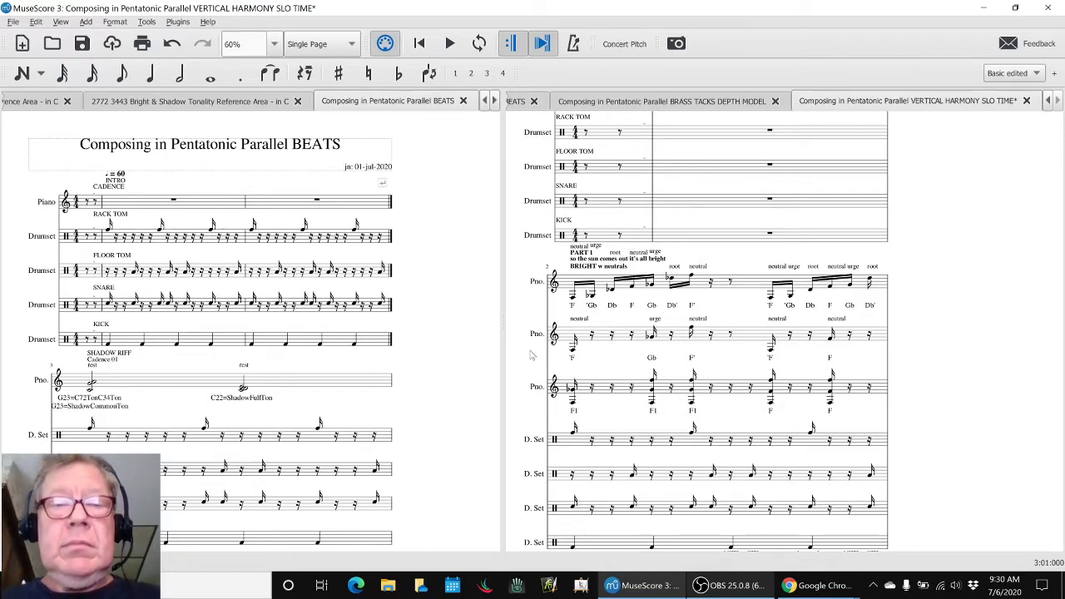
key("space")
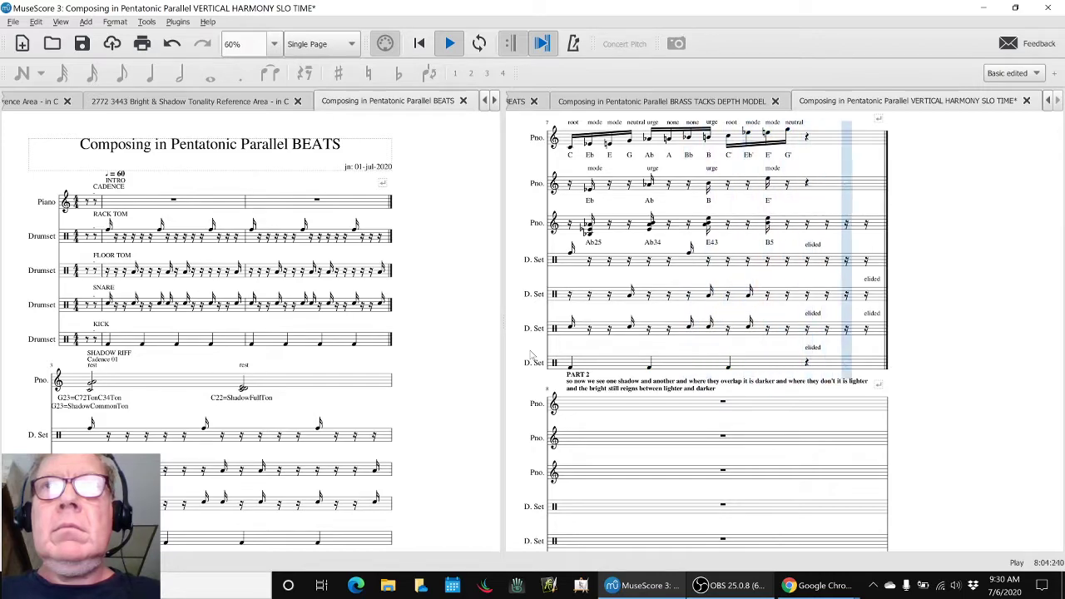
key("space")
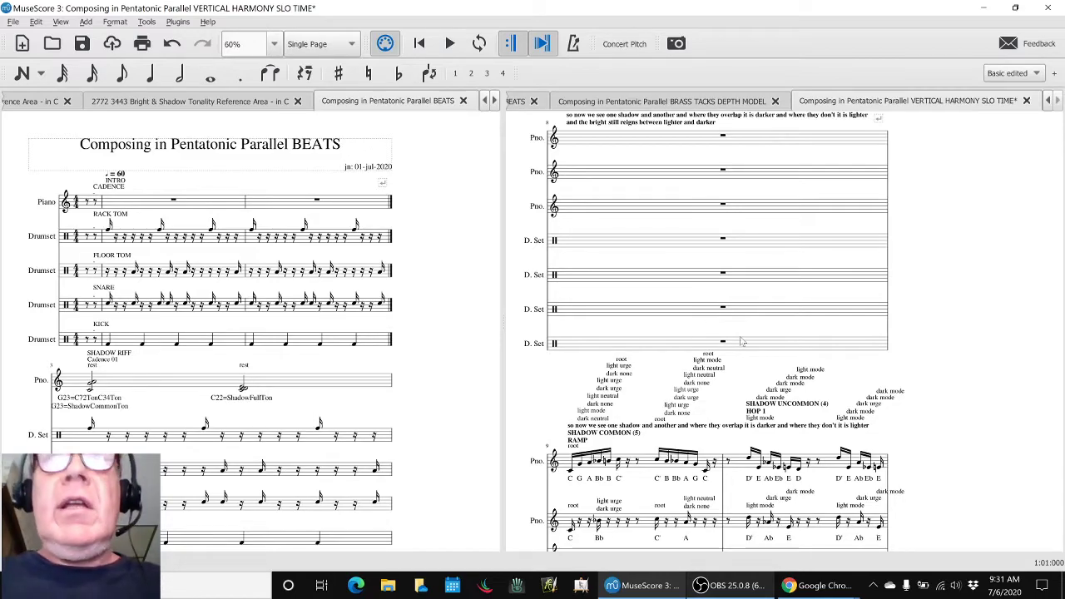
key("alt+Tab")
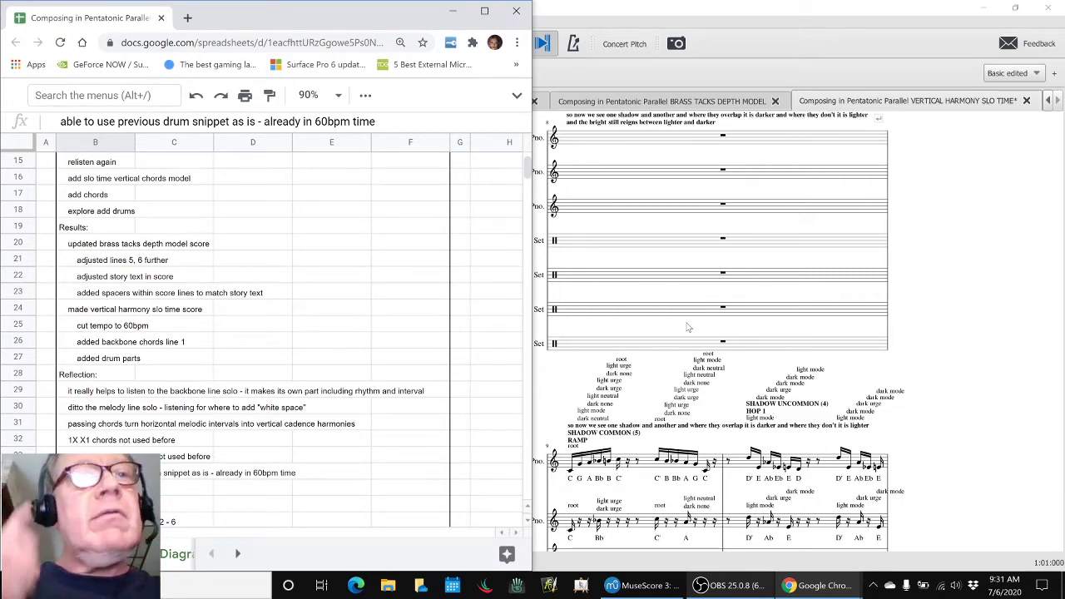
Step: Review the passing chords, adjust volumes and add more chords entries in B37–B39
scroll(434, 321, "down", 7)
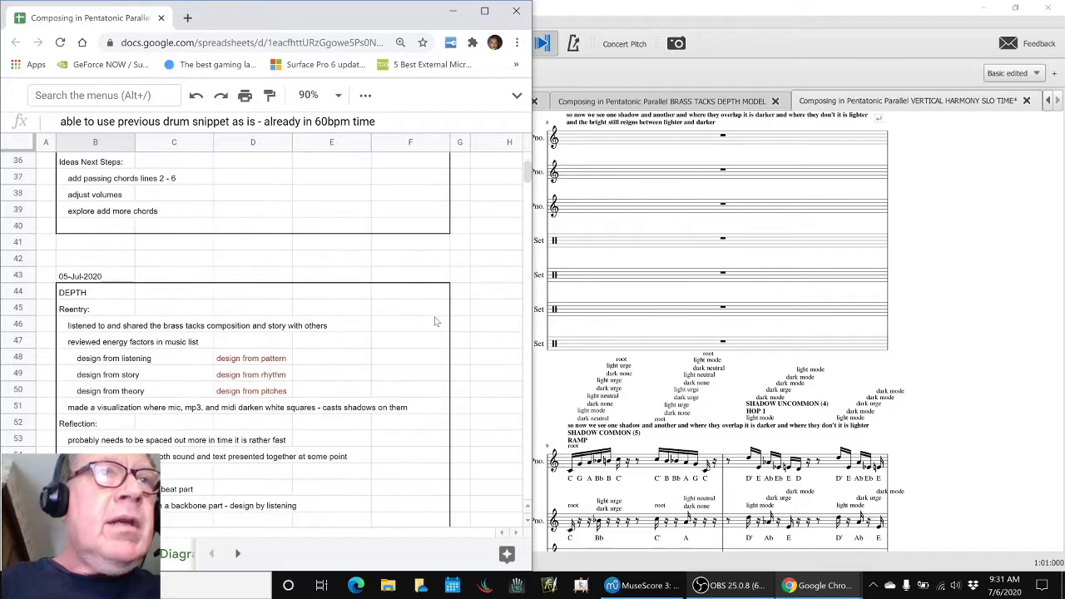
scroll(330, 280, "up", 2)
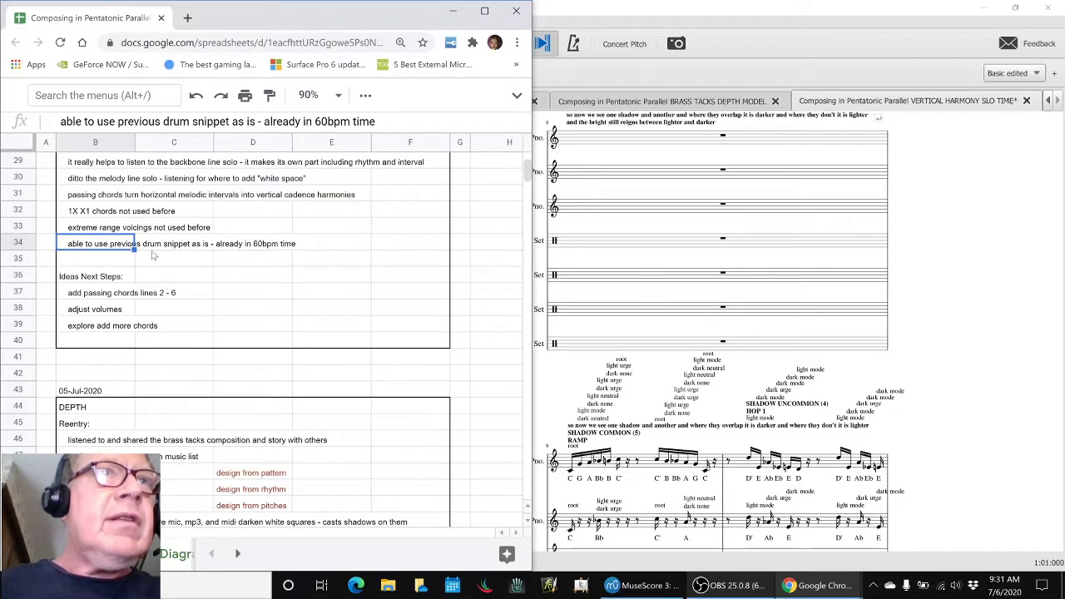
left_click(100, 291)
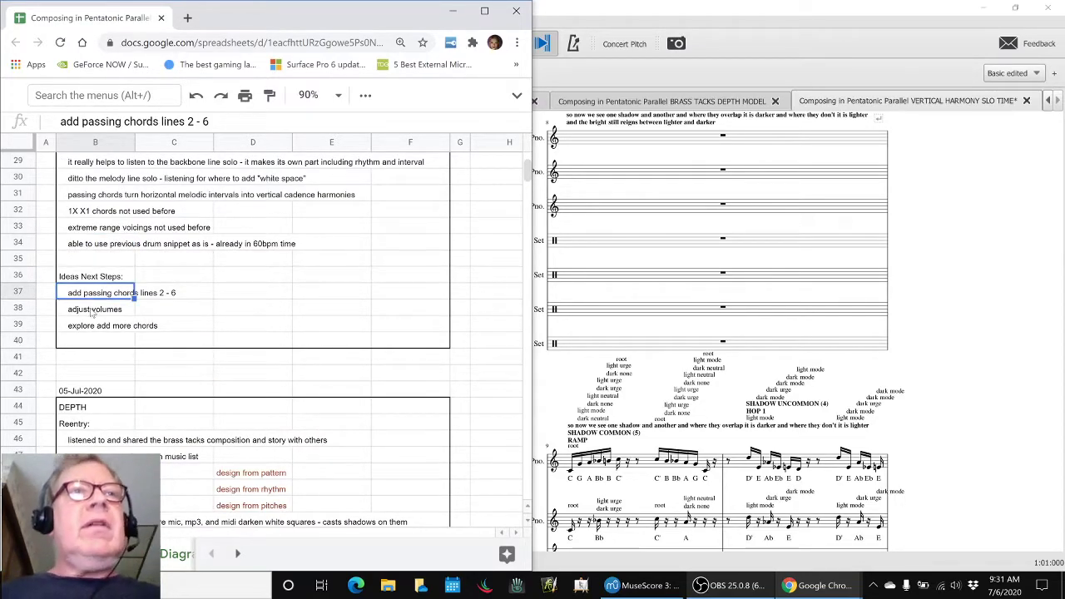
left_click(93, 311)
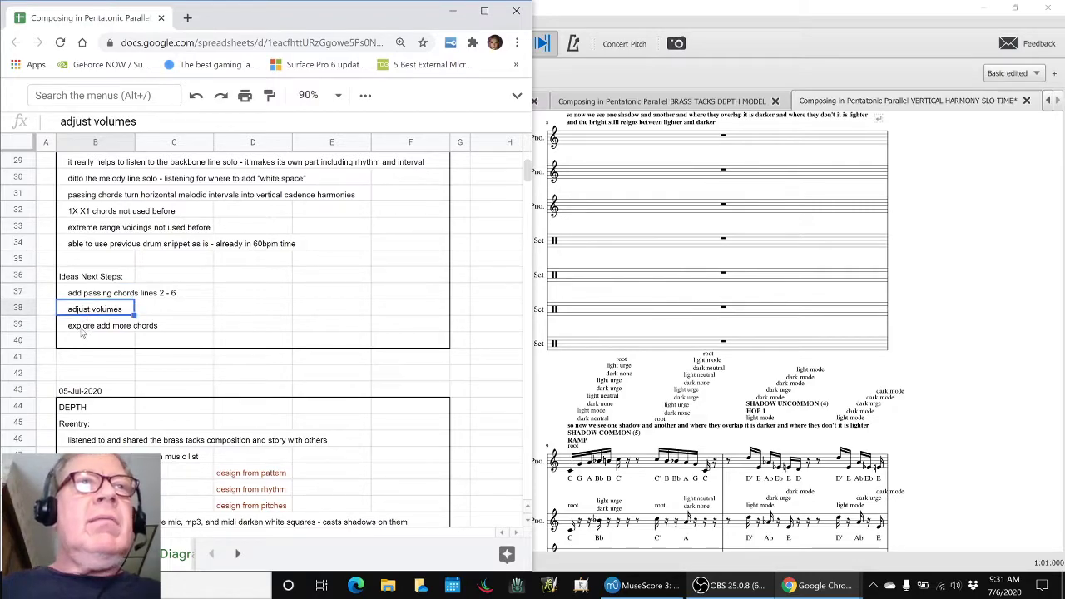
left_click(84, 327)
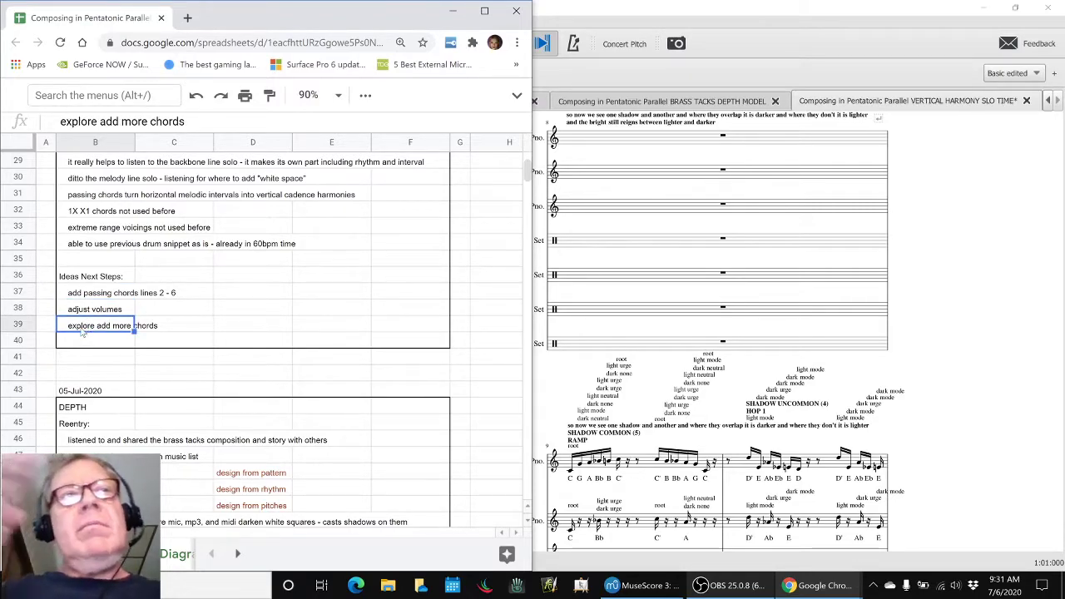
Step: Enter 'explore starting an energy diagram' in cell B40
left_click(82, 343)
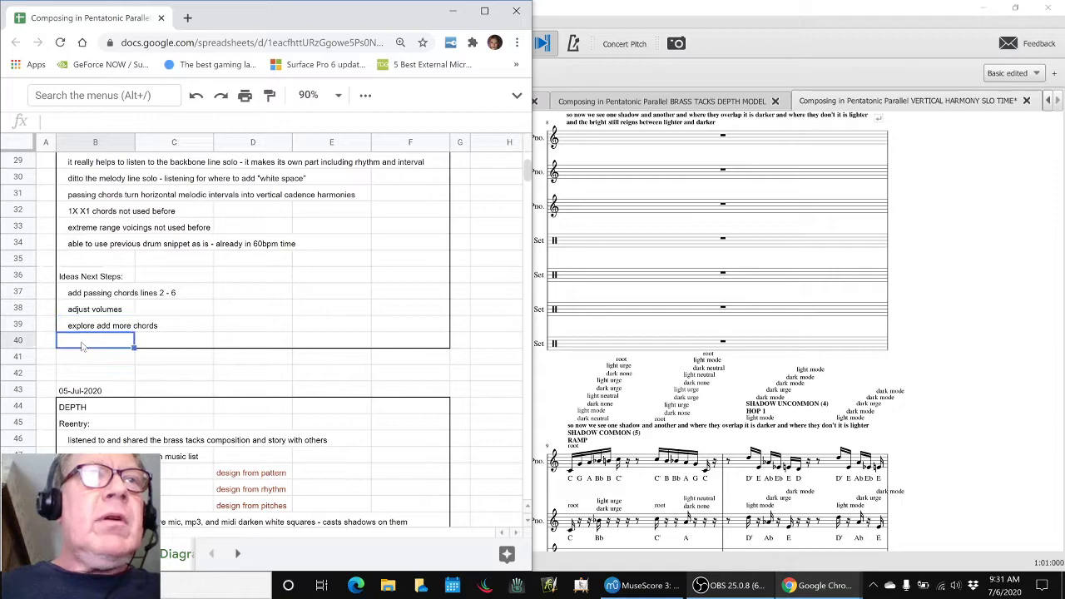
key("Return")
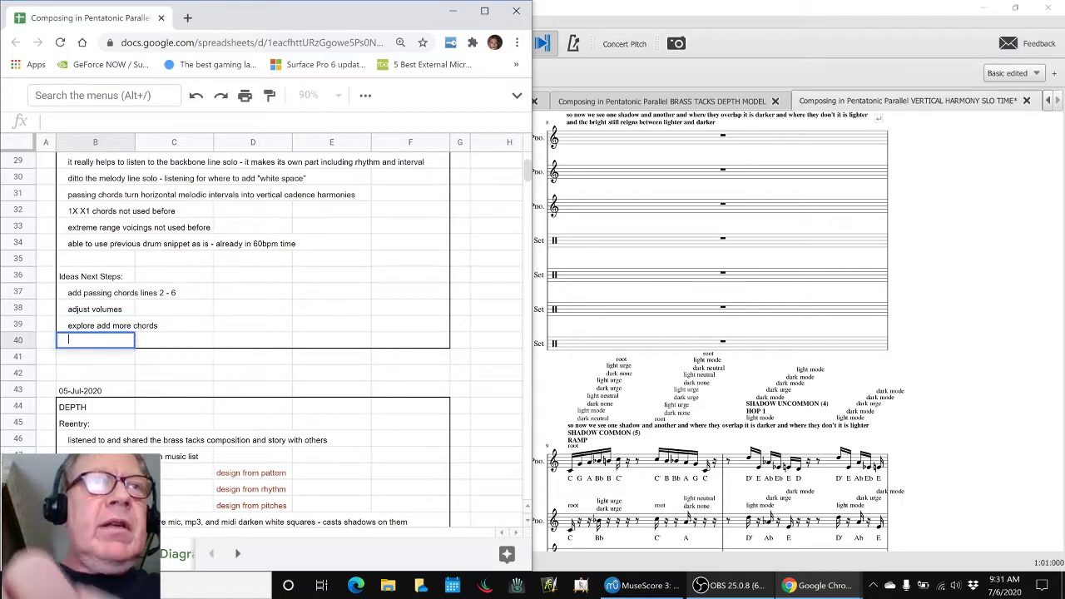
type("explore ")
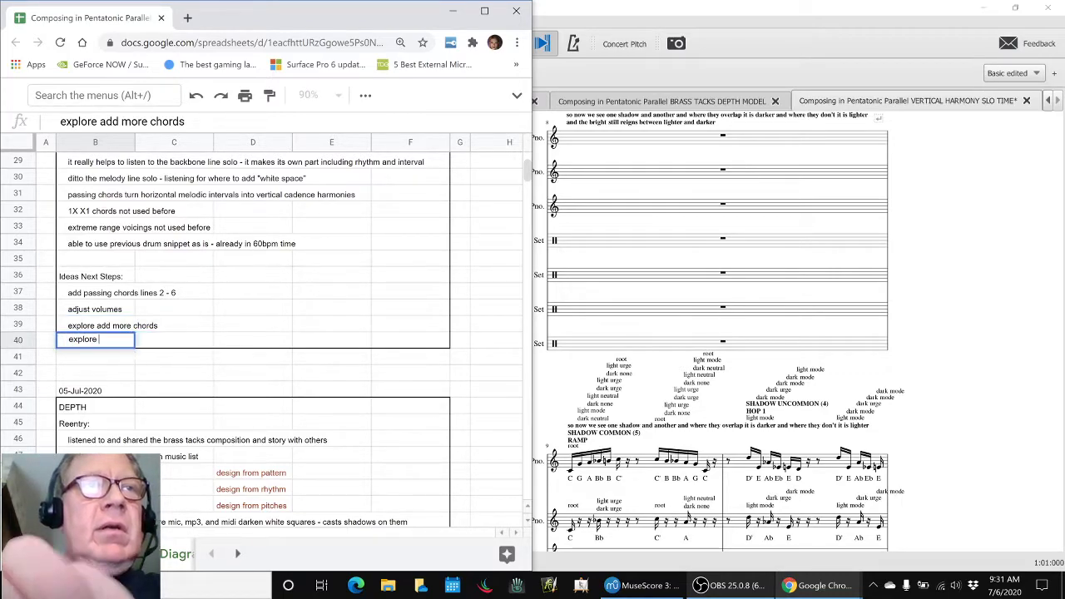
type("starting an")
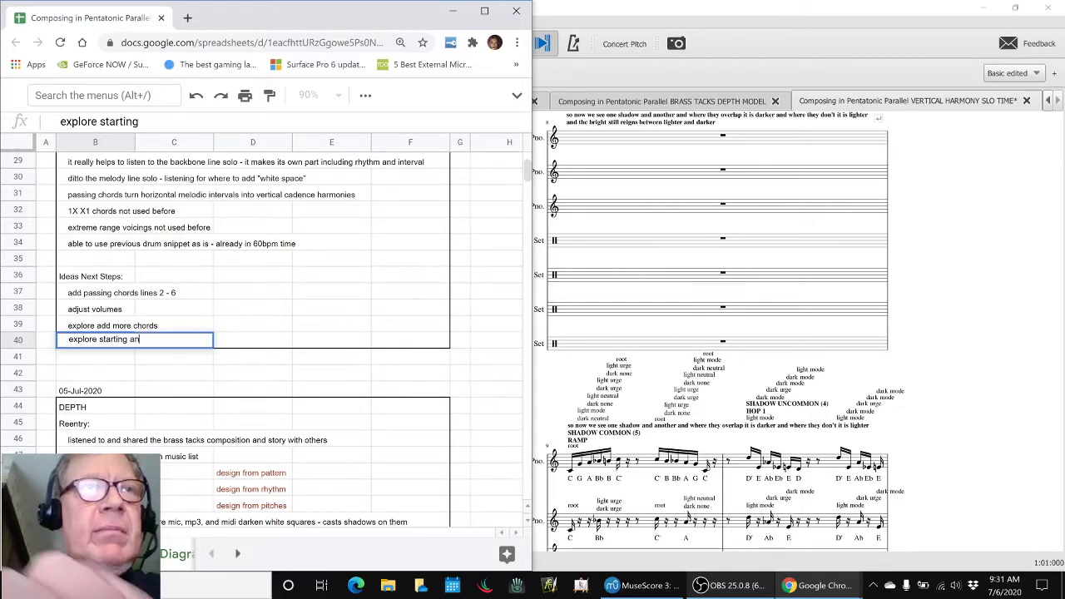
type(" energy dia")
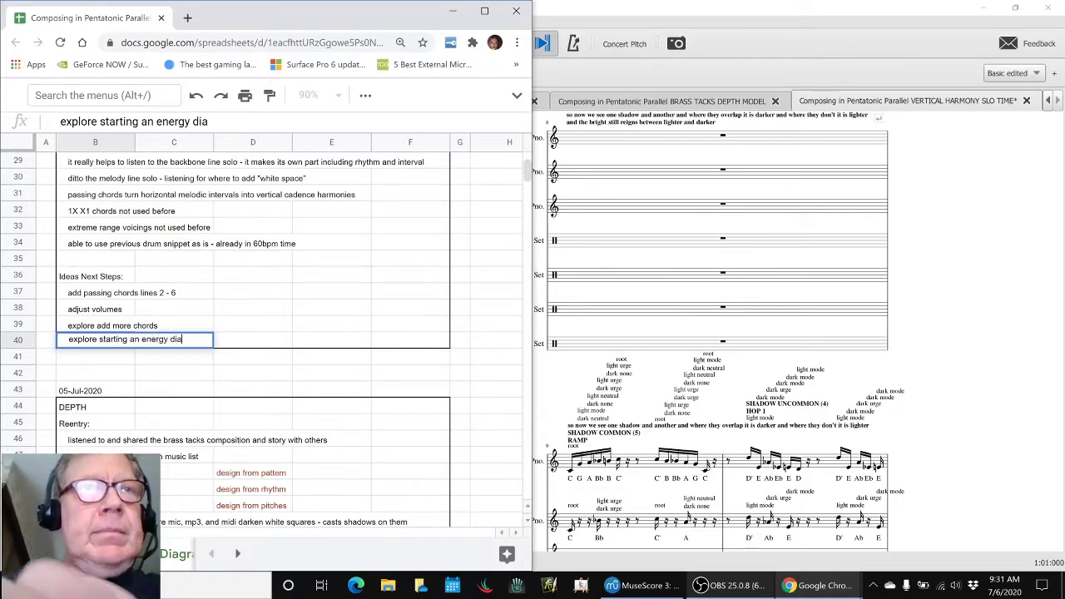
type("gram")
key("Return")
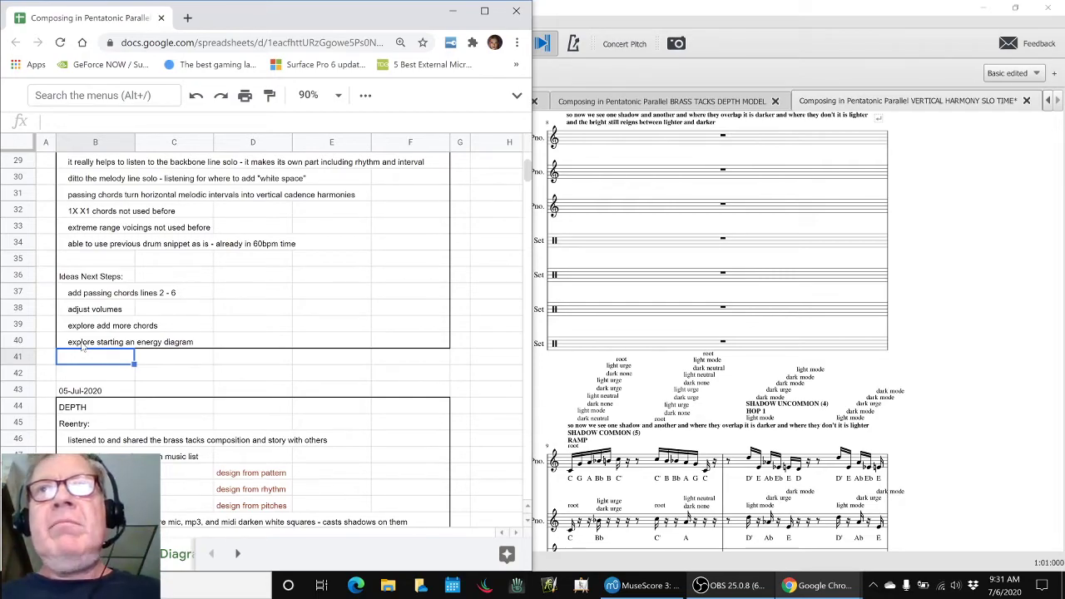
Step: Return to MuseScore and scroll the score up to the title and back down
left_click(999, 260)
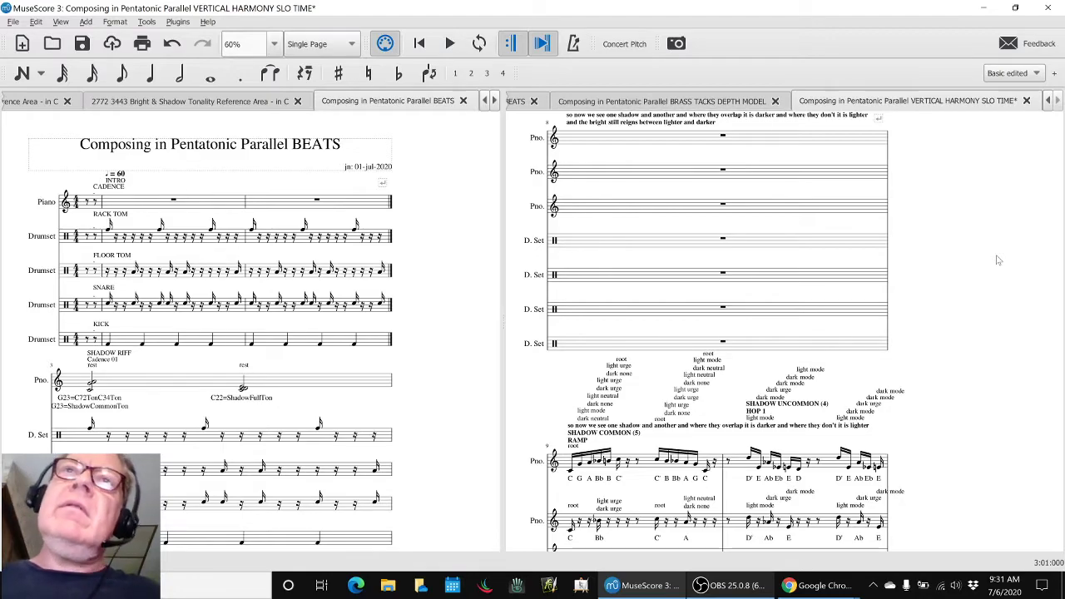
scroll(998, 260, "up", 2)
scroll(998, 260, "up", 8)
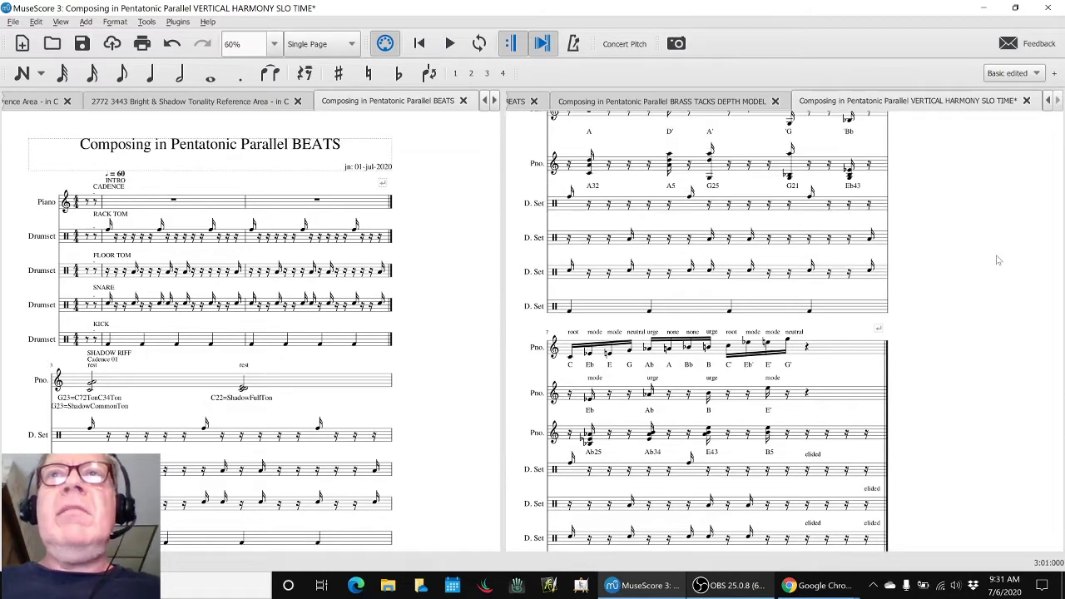
scroll(998, 260, "up", 8)
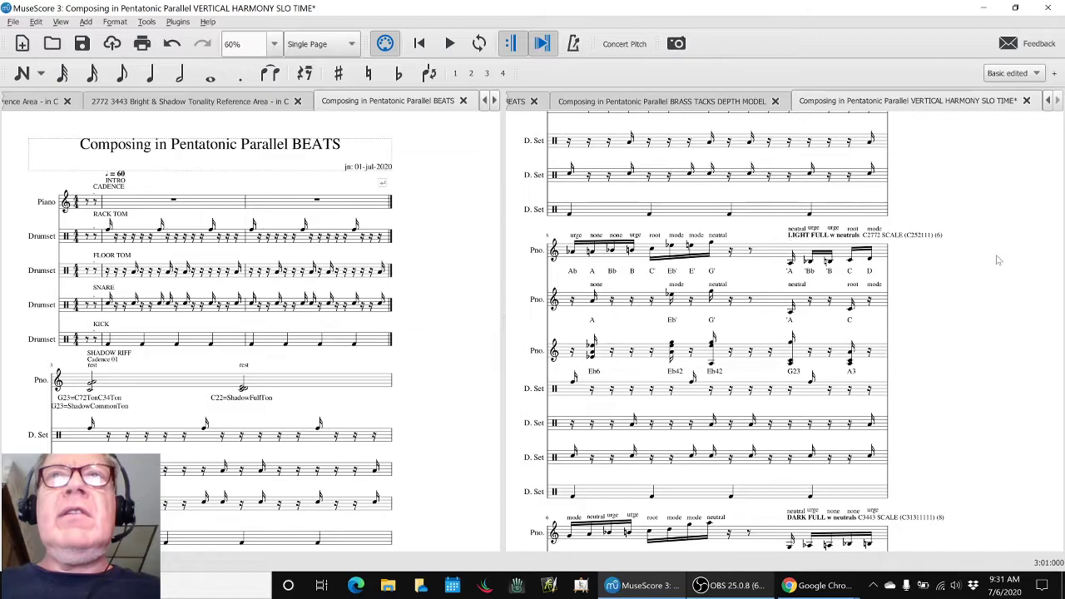
scroll(998, 260, "up", 8)
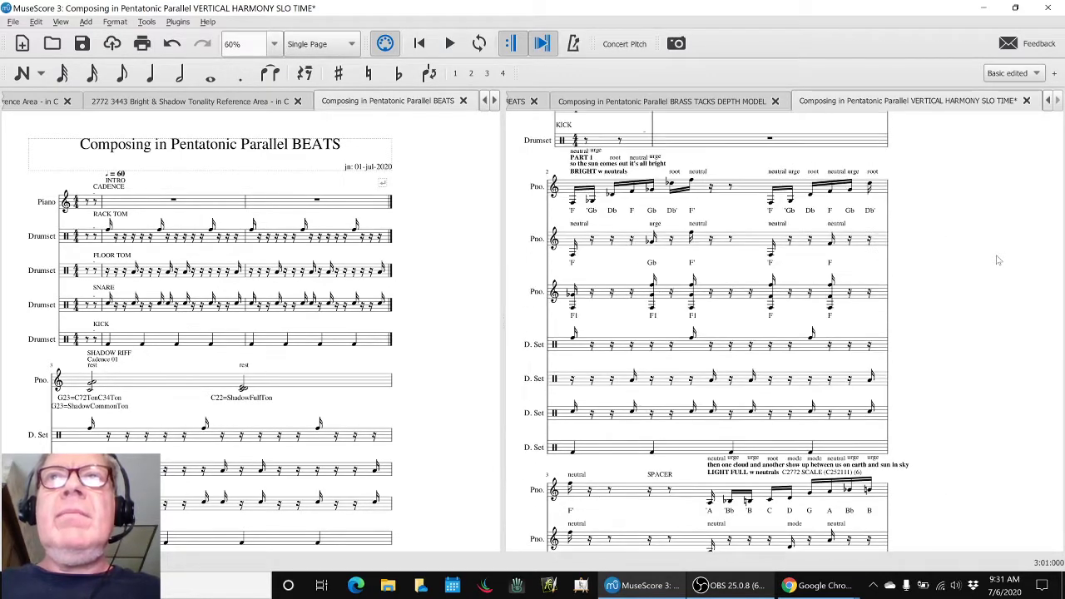
scroll(998, 260, "up", 3)
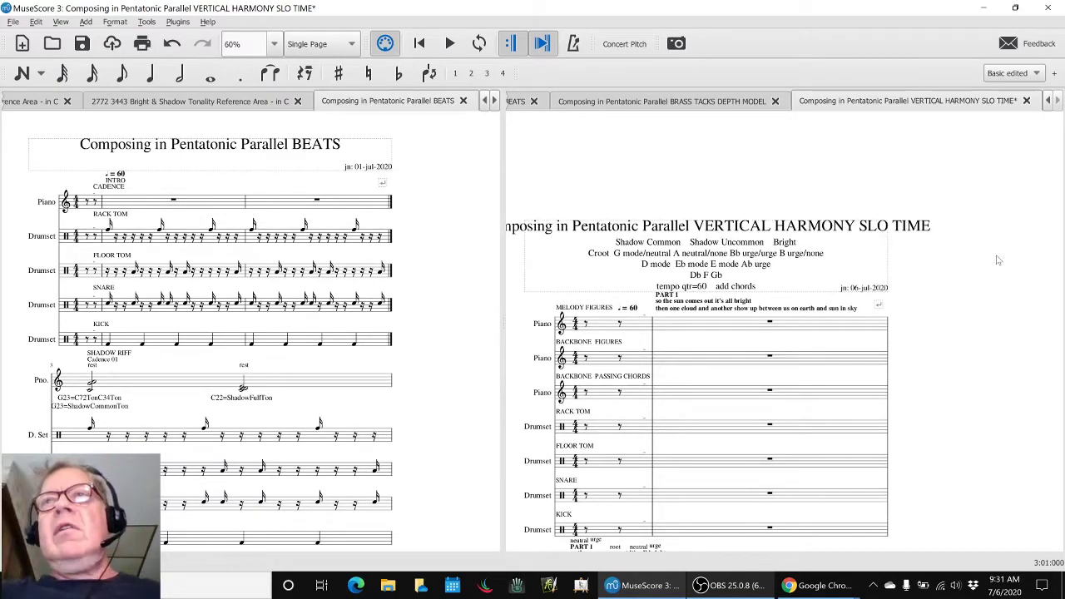
scroll(998, 260, "down", 5)
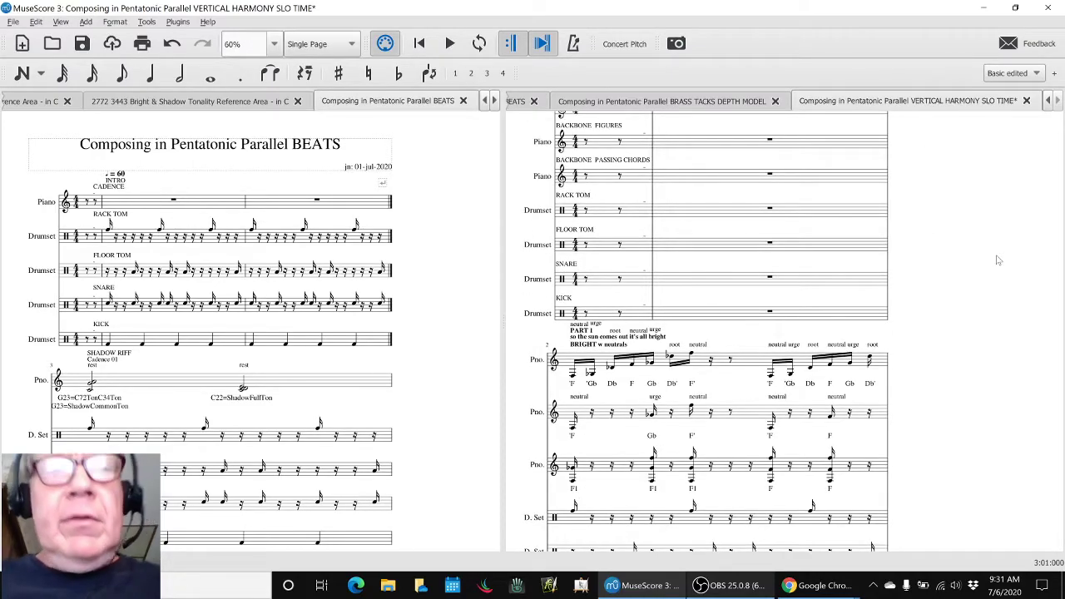
Step: Switch to the Story and Structure spreadsheet and then to OBS Studio
key("alt+Tab")
key("alt+Tab")
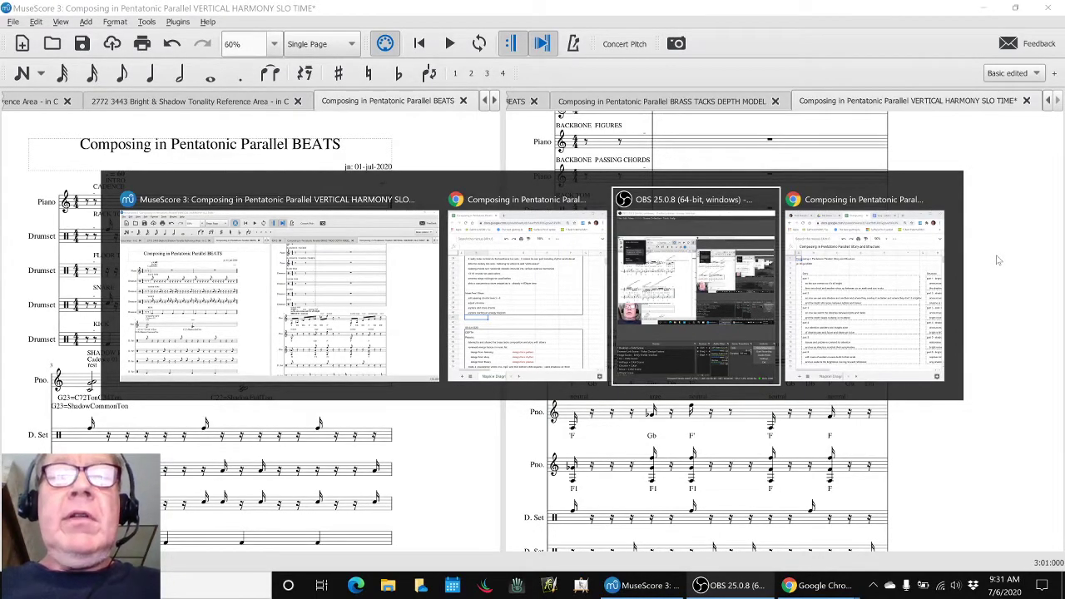
key("alt+Tab")
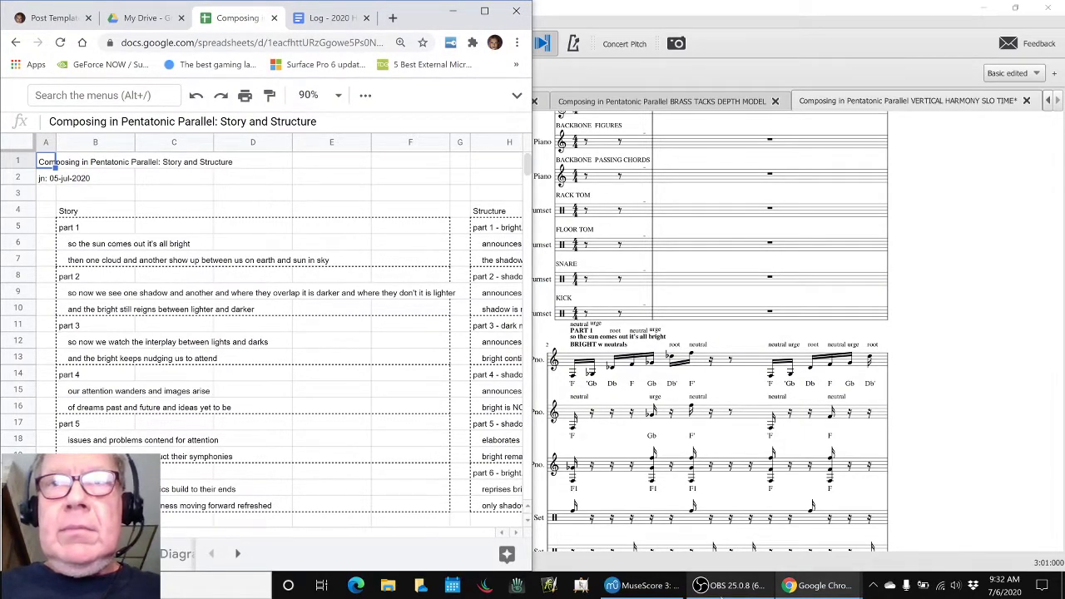
key("alt+Tab")
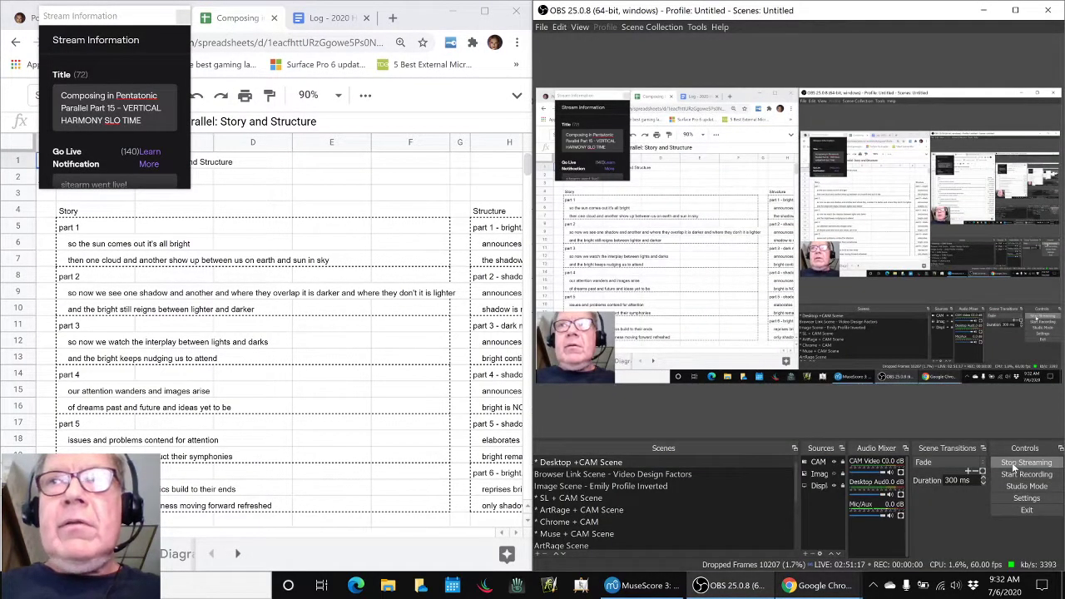